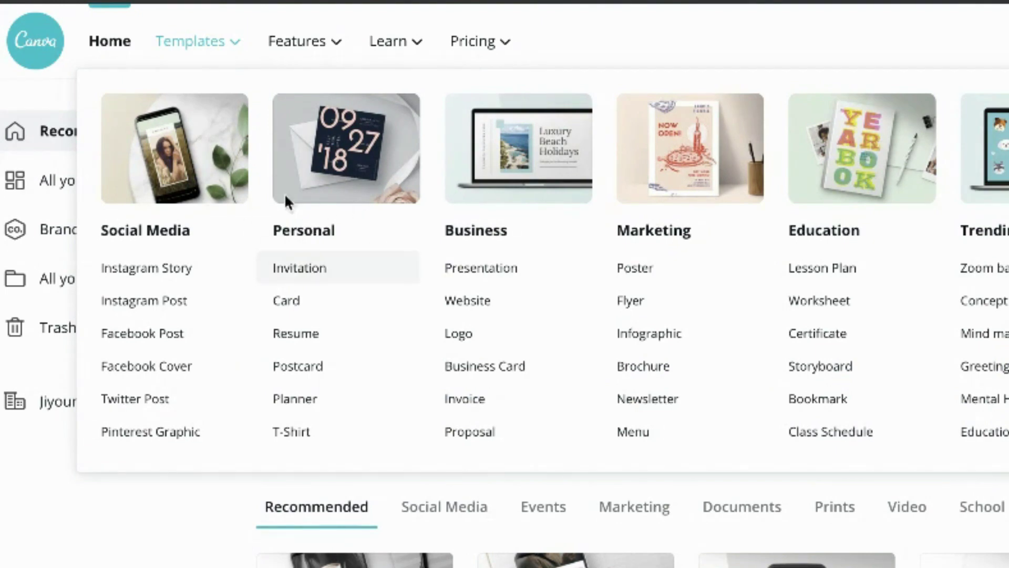
# Step: Start a new design from the 'let's get LOST' colorful typographic T-shirt template
pyautogui.click(303, 438)
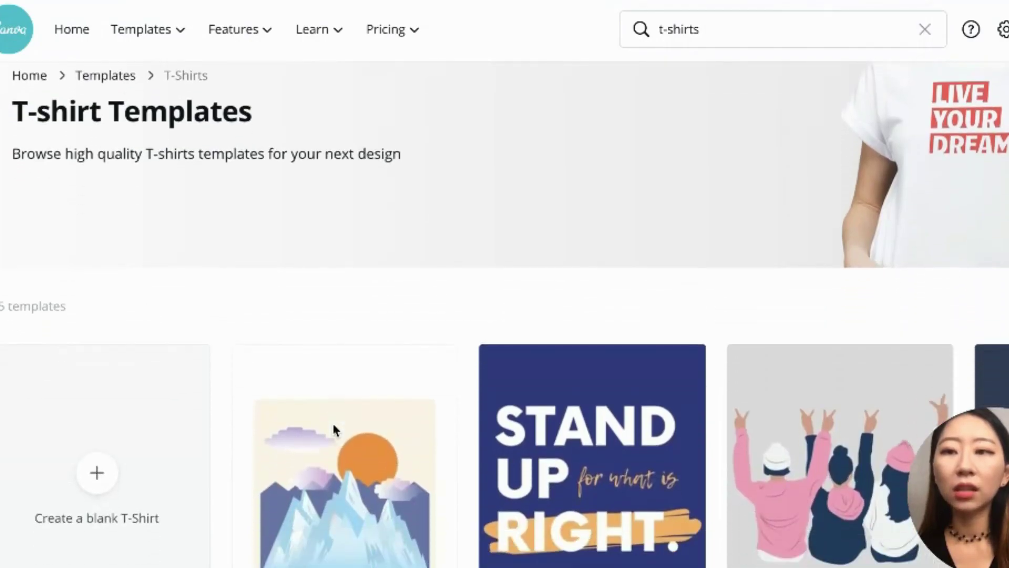
pyautogui.scroll(-2, 336, 430)
pyautogui.scroll(-1, 336, 431)
pyautogui.scroll(-3, 336, 431)
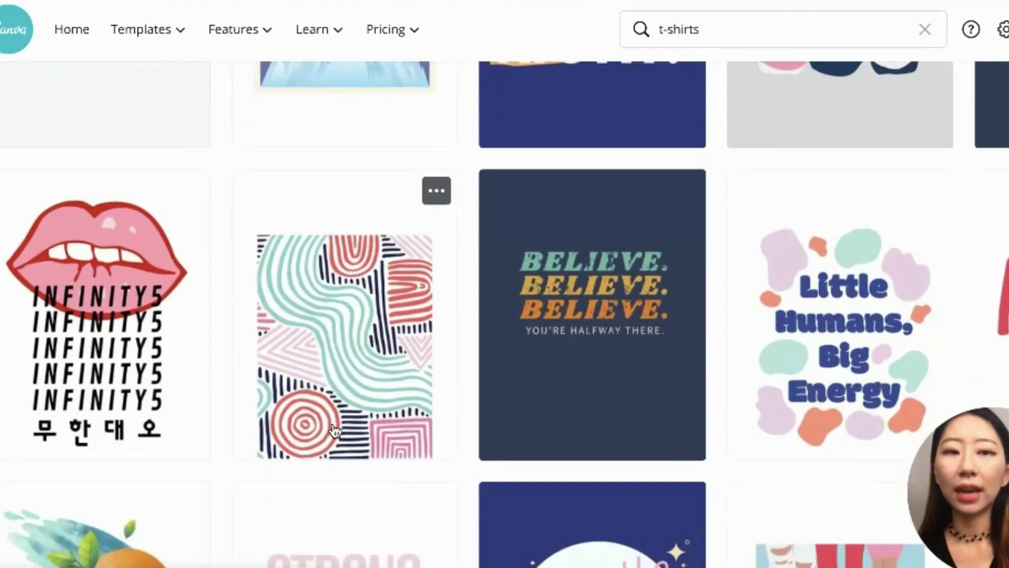
pyautogui.scroll(-2, 335, 430)
pyautogui.scroll(-1, 335, 431)
pyautogui.scroll(-2, 336, 431)
pyautogui.scroll(-2, 336, 431)
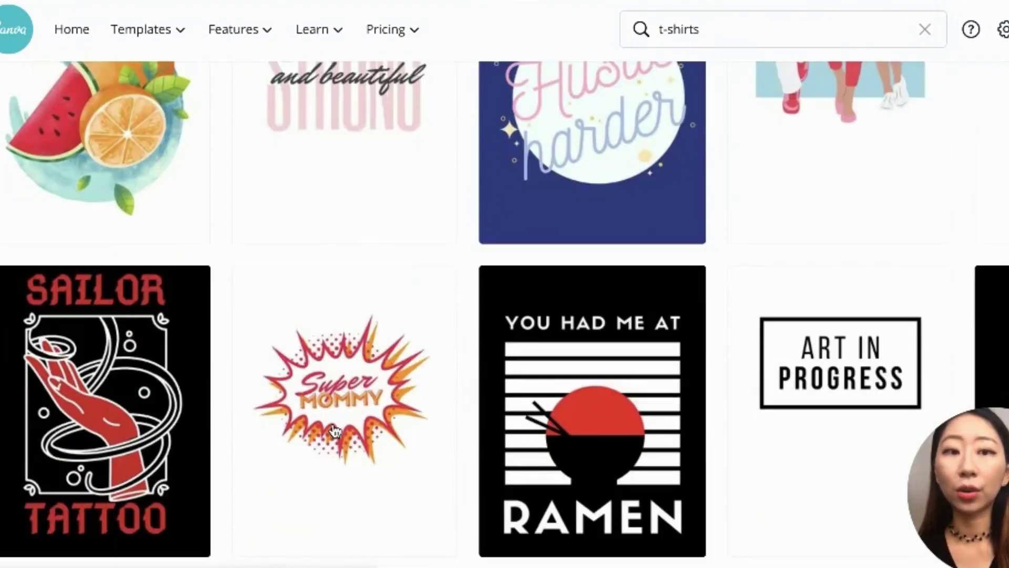
pyautogui.scroll(-2, 335, 431)
pyautogui.scroll(-1, 336, 431)
pyautogui.scroll(-2, 335, 430)
pyautogui.scroll(-4, 336, 430)
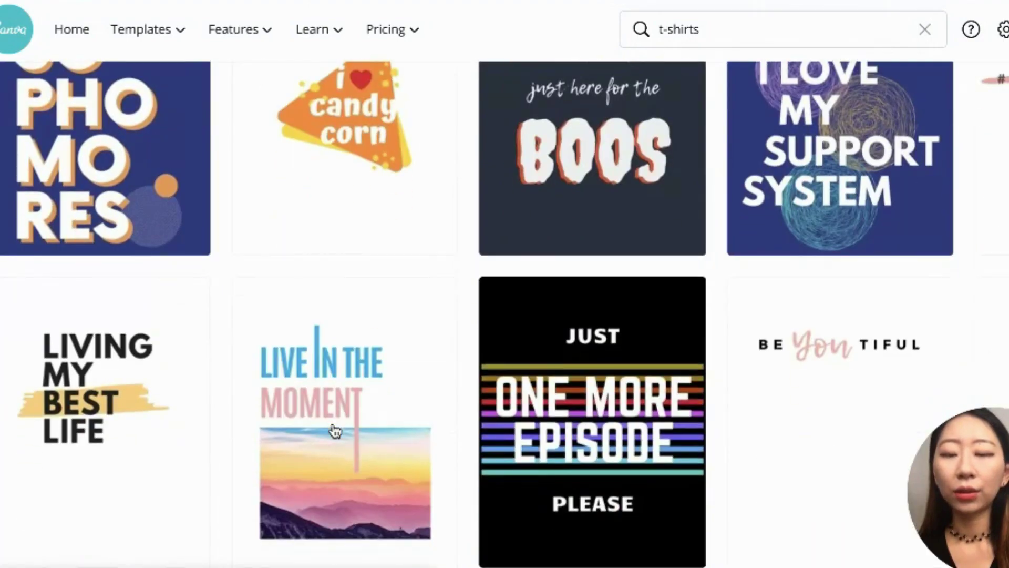
pyautogui.scroll(-1, 335, 431)
pyautogui.scroll(-2, 335, 430)
pyautogui.scroll(-2, 336, 430)
pyautogui.scroll(-3, 335, 431)
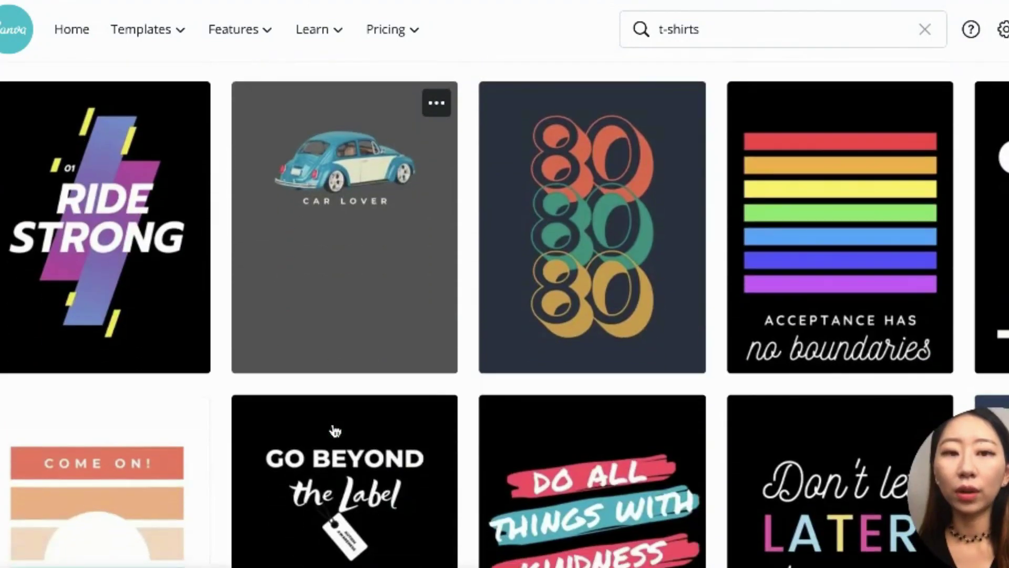
pyautogui.scroll(-2, 335, 432)
pyautogui.scroll(-3, 336, 431)
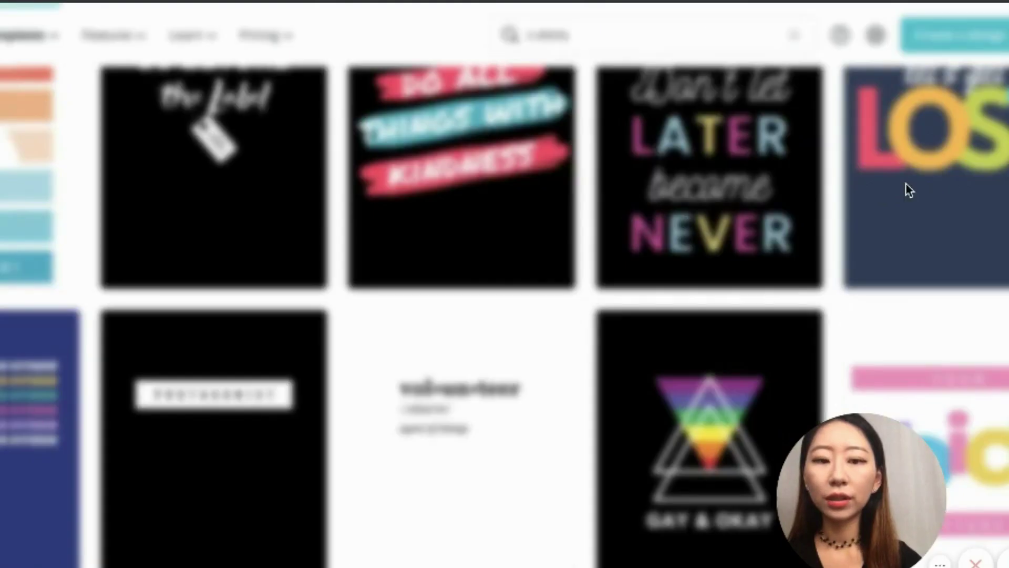
pyautogui.click(908, 191)
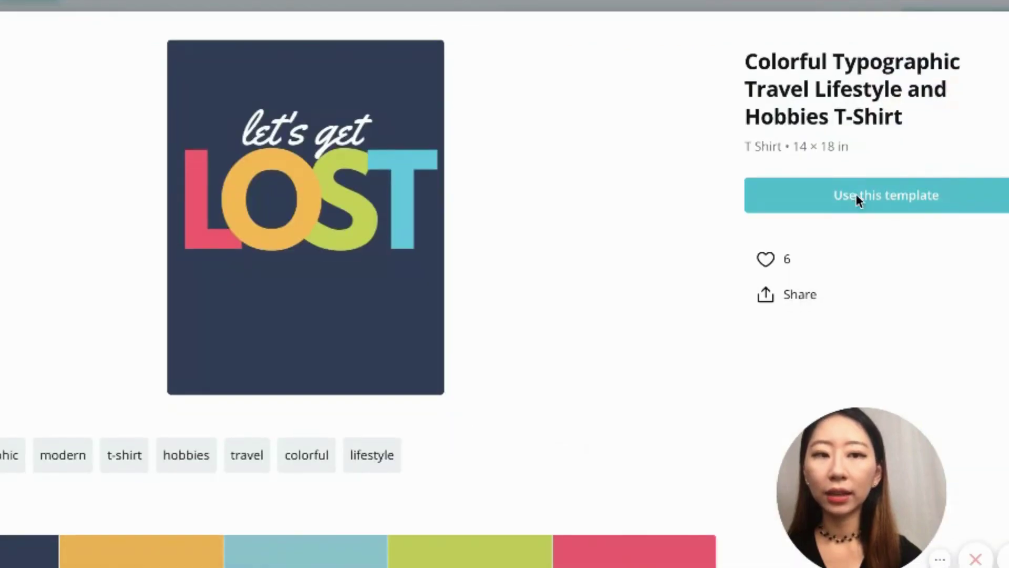
pyautogui.click(857, 197)
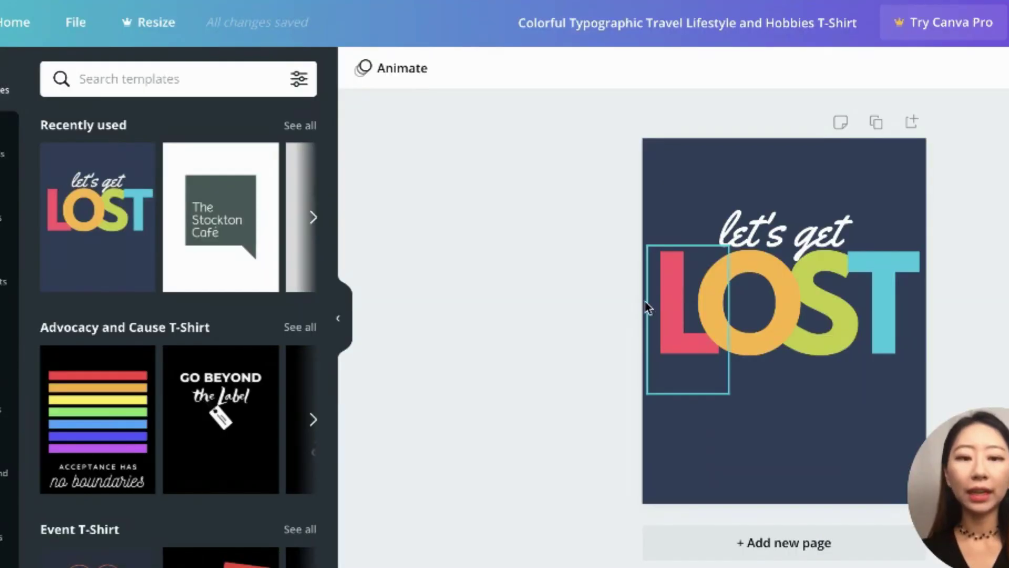
# Step: Change the LOST text to TEST and fill page 2 with the Ride Strong design
pyautogui.click(686, 307)
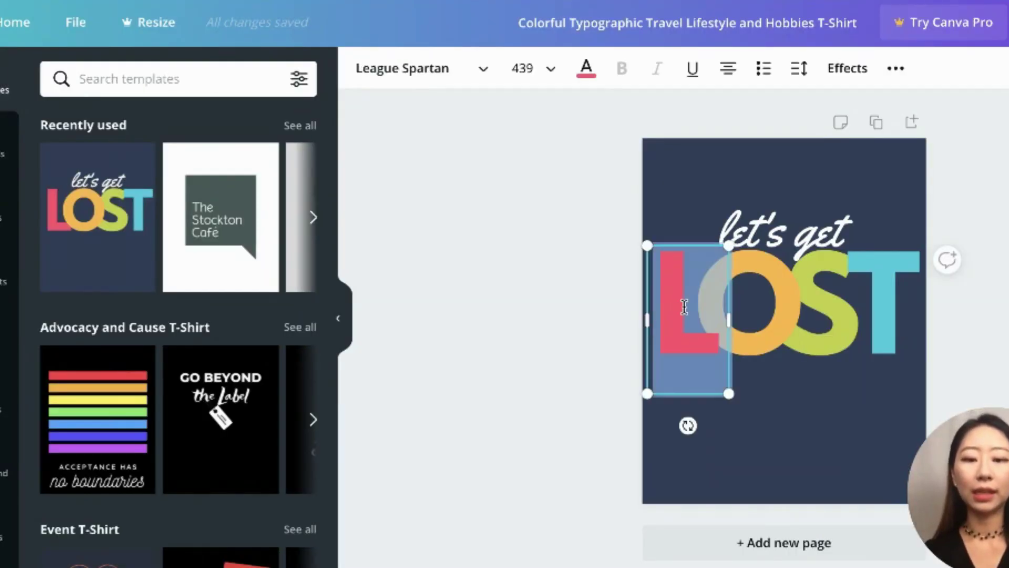
pyautogui.write('TEST')
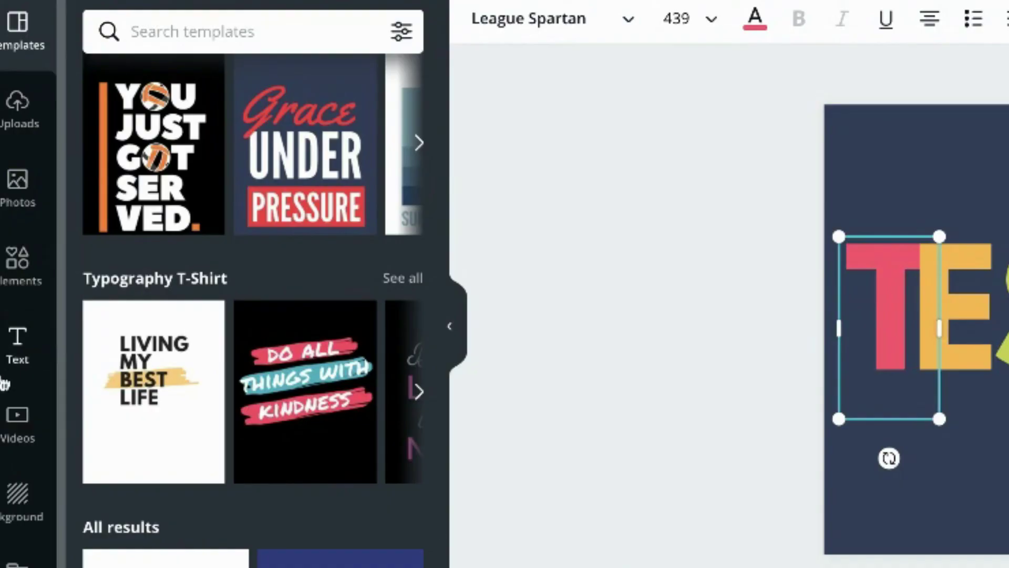
pyautogui.scroll(-3, 125, 433)
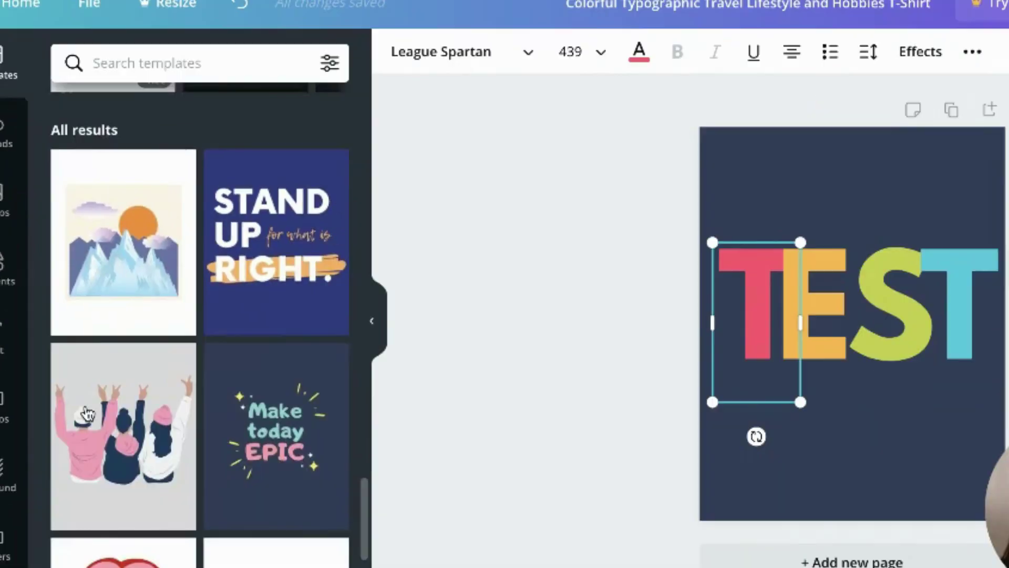
pyautogui.scroll(-3, 87, 414)
pyautogui.scroll(-3, 88, 414)
pyautogui.scroll(-3, 88, 414)
pyautogui.scroll(-3, 87, 414)
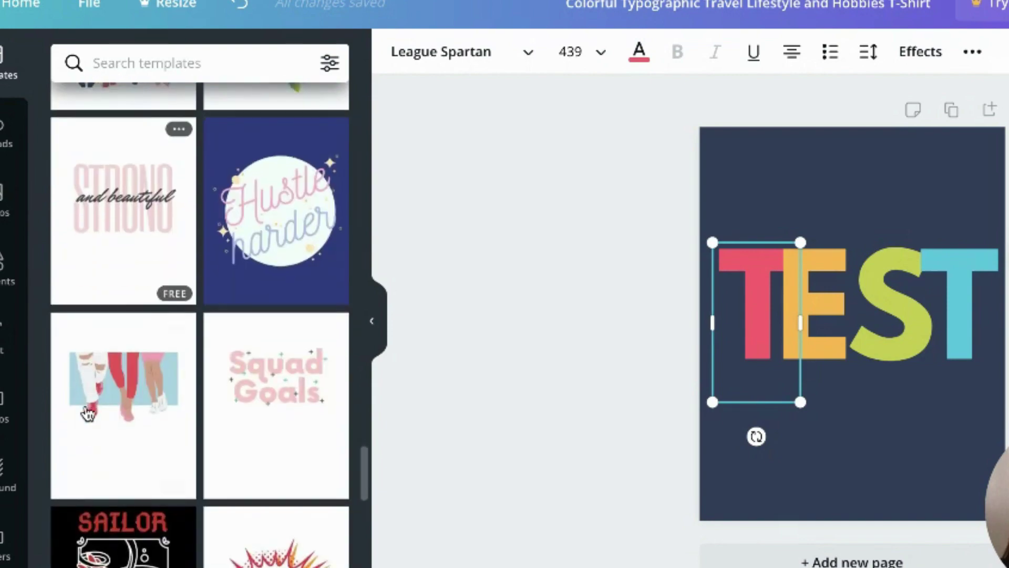
pyautogui.scroll(-3, 246, 419)
pyautogui.scroll(-2, 246, 417)
pyautogui.scroll(-1, 246, 418)
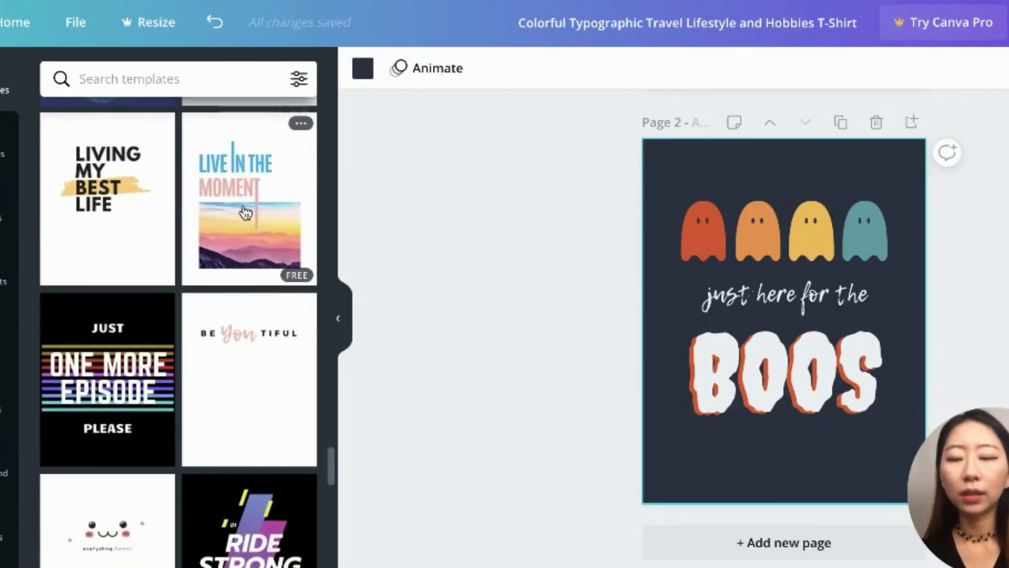
pyautogui.click(246, 226)
pyautogui.scroll(-1, 266, 319)
pyautogui.scroll(-2, 267, 318)
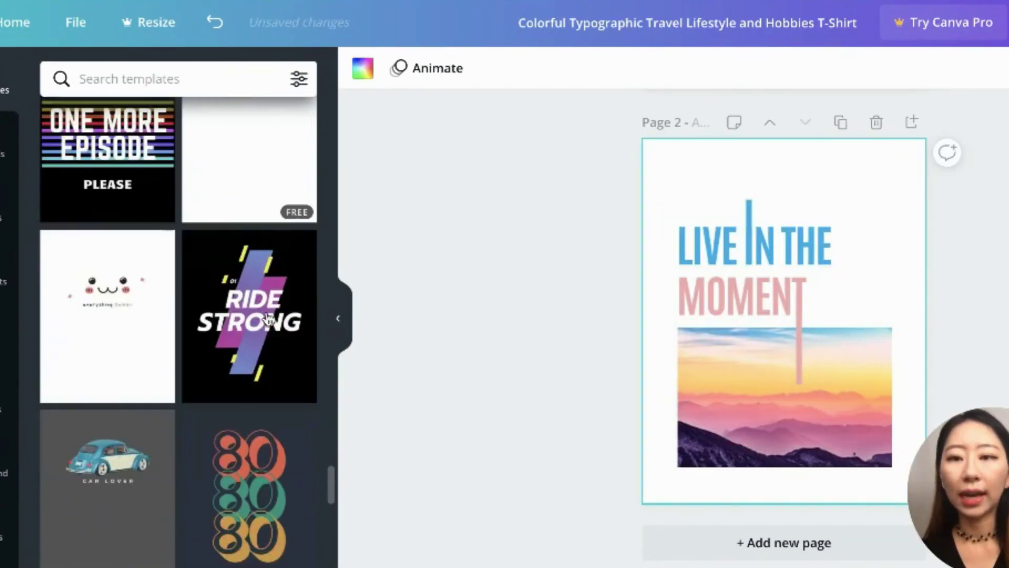
pyautogui.scroll(-1, 267, 317)
pyautogui.click(264, 291)
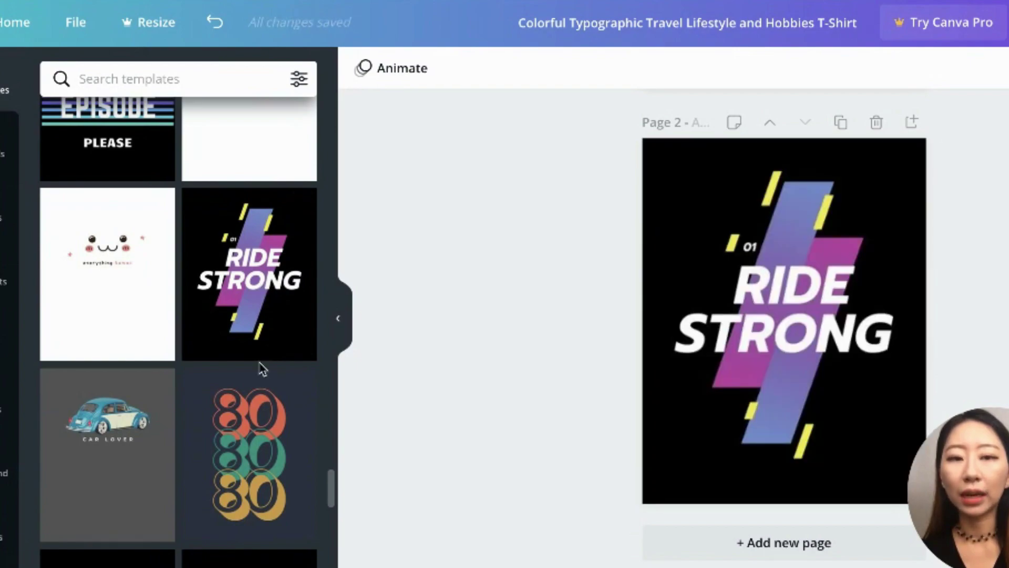
pyautogui.scroll(-2, 262, 370)
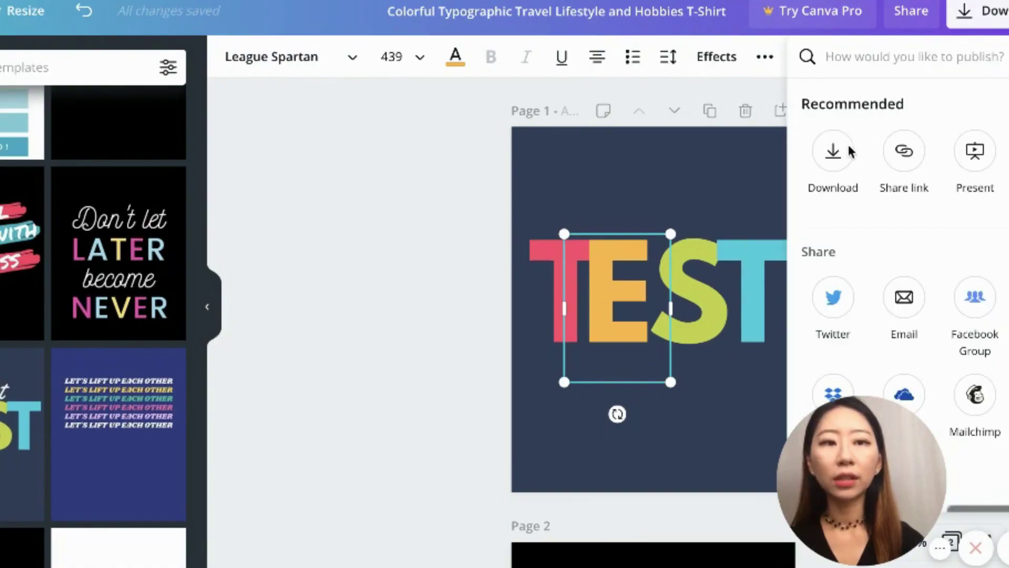
# Step: Download only page 1 of the TEST design as a PNG, then dismiss the Canva Pro offer
pyautogui.click(833, 158)
pyautogui.click(998, 344)
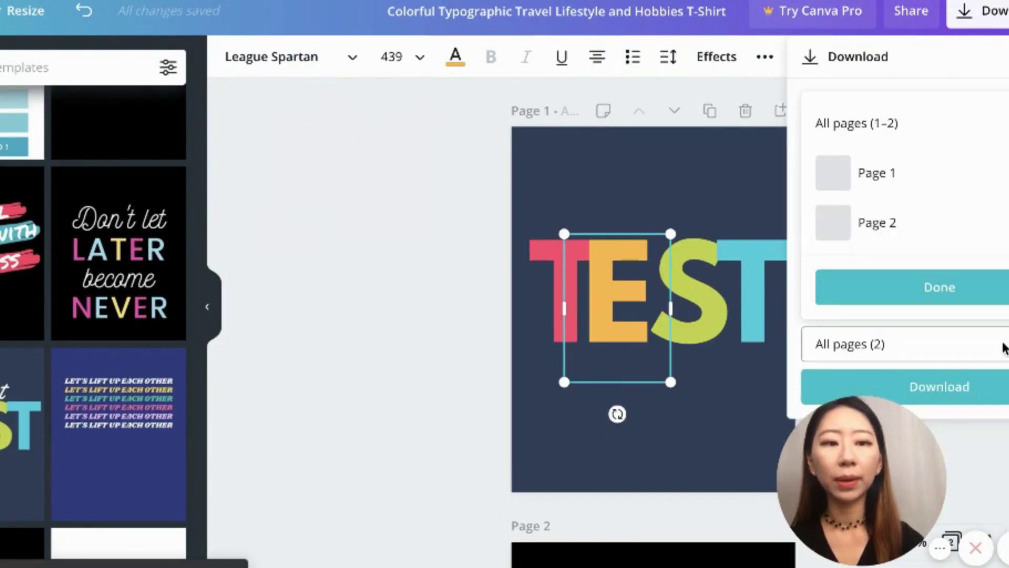
pyautogui.click(978, 222)
pyautogui.click(973, 287)
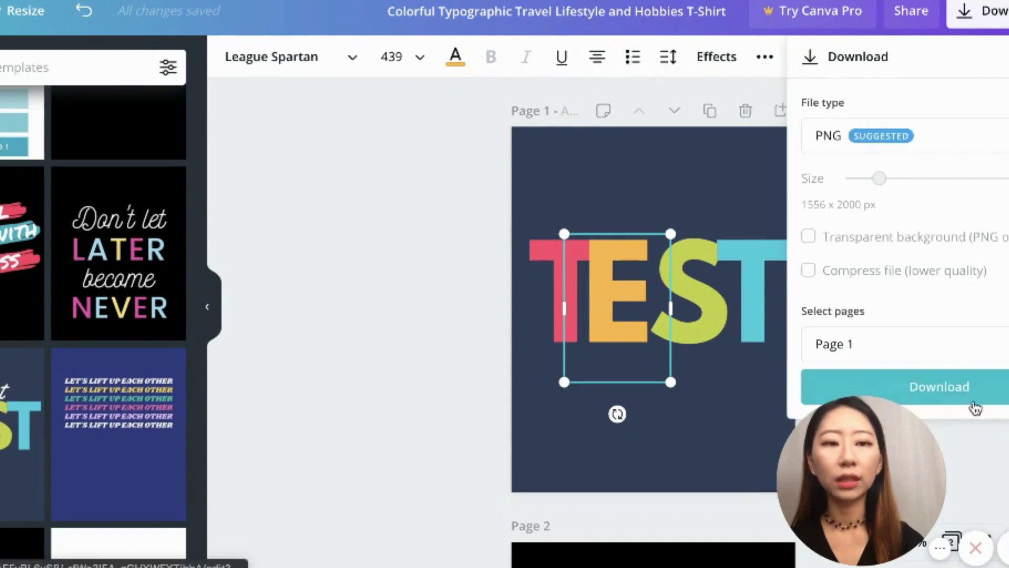
pyautogui.click(975, 392)
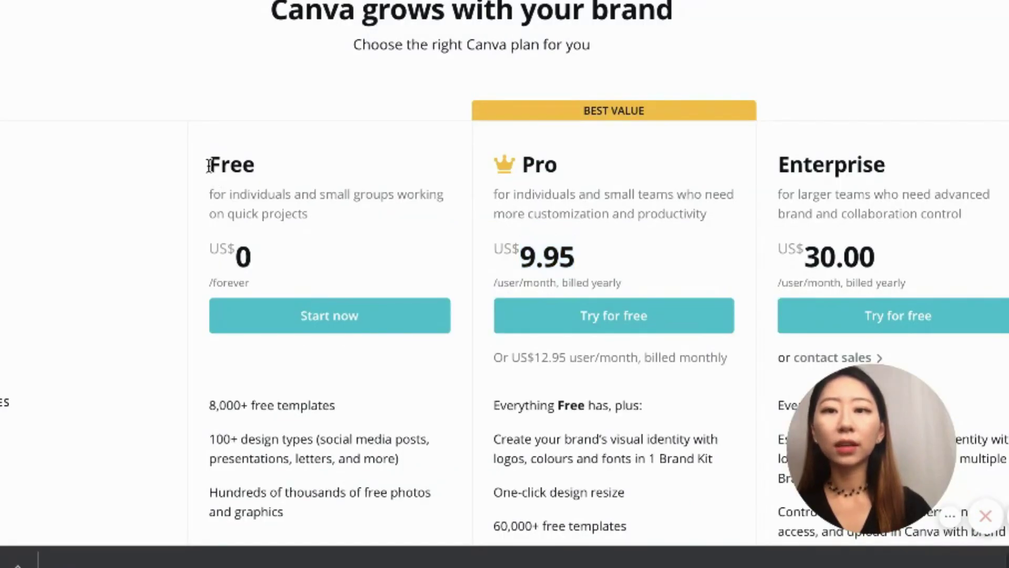
pyautogui.moveTo(209, 164); pyautogui.dragTo(287, 168)
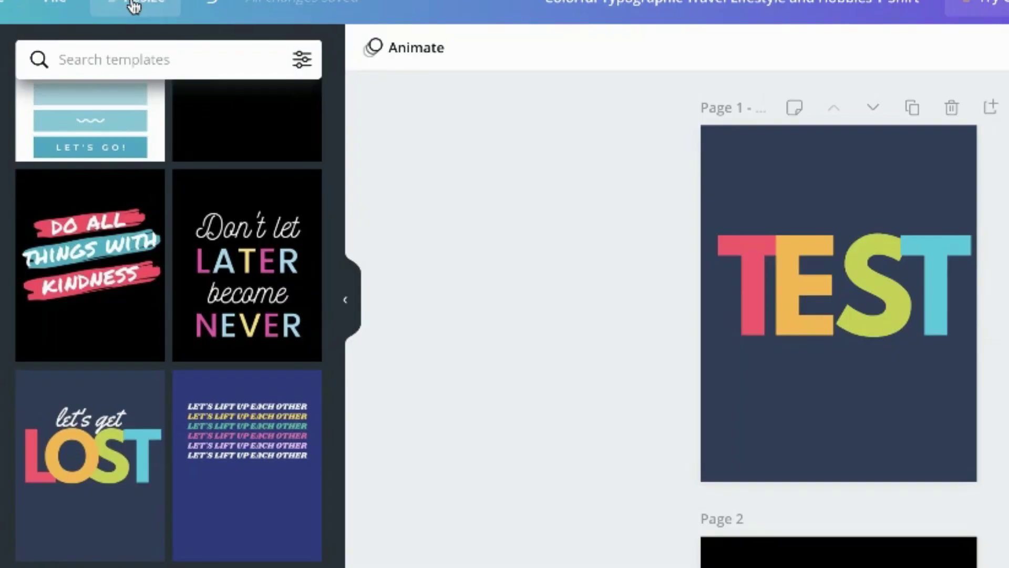
# Step: Switch to the remove.bg Remove Image Background page in the browser
pyautogui.click(134, 5)
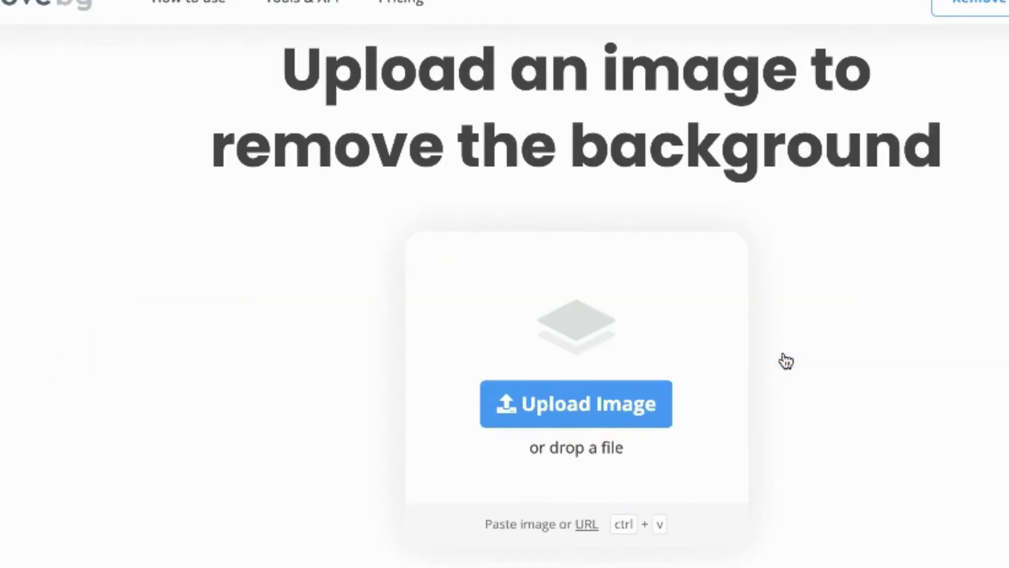
# Step: Upload the downloaded TEST design PNG to remove.bg for background removal
pyautogui.click(639, 390)
pyautogui.doubleClick(637, 387)
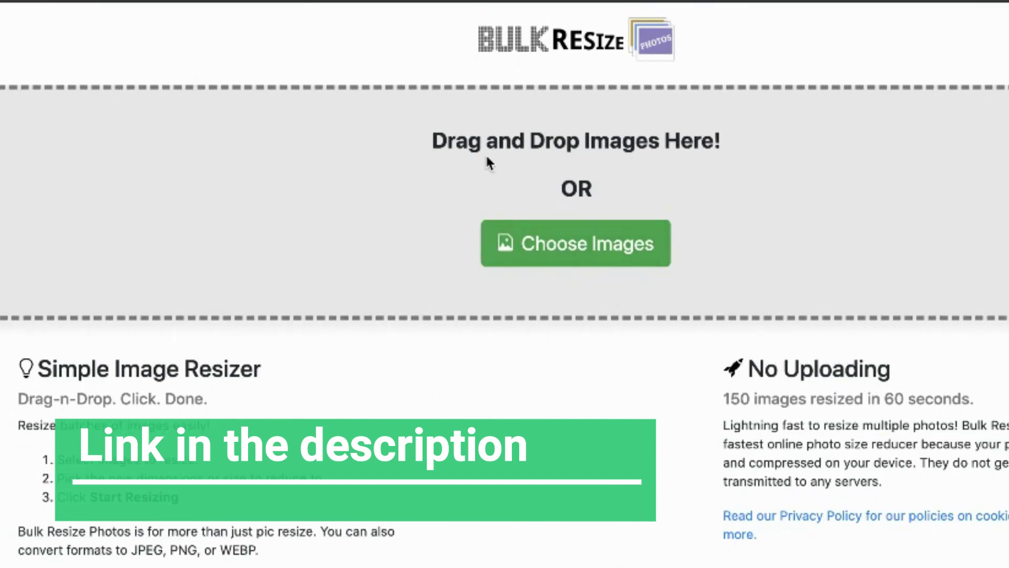
# Step: Resize the TEST image to exactly 4500 × 5400 as a transparent-background PNG
pyautogui.click(614, 263)
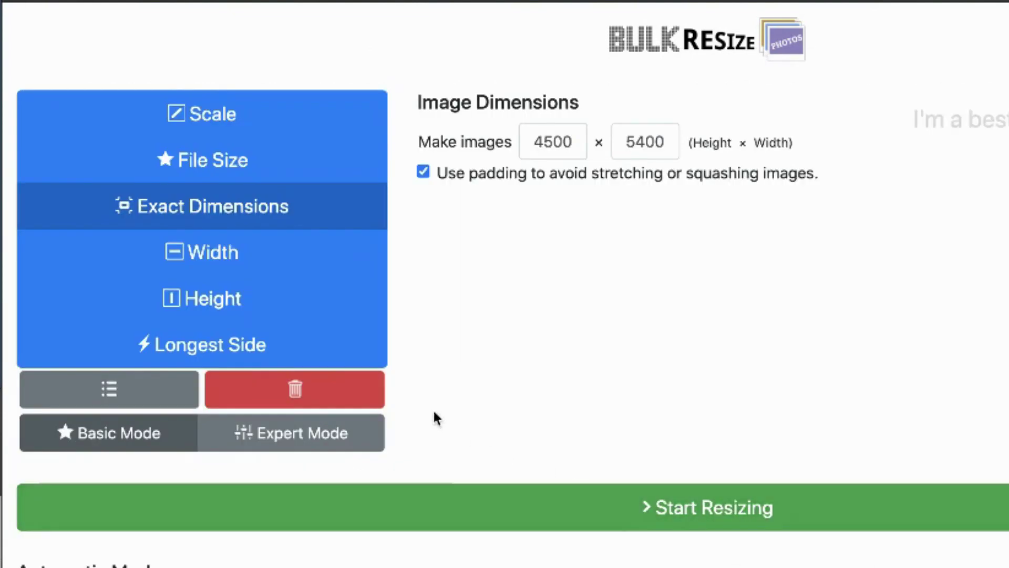
pyautogui.click(322, 115)
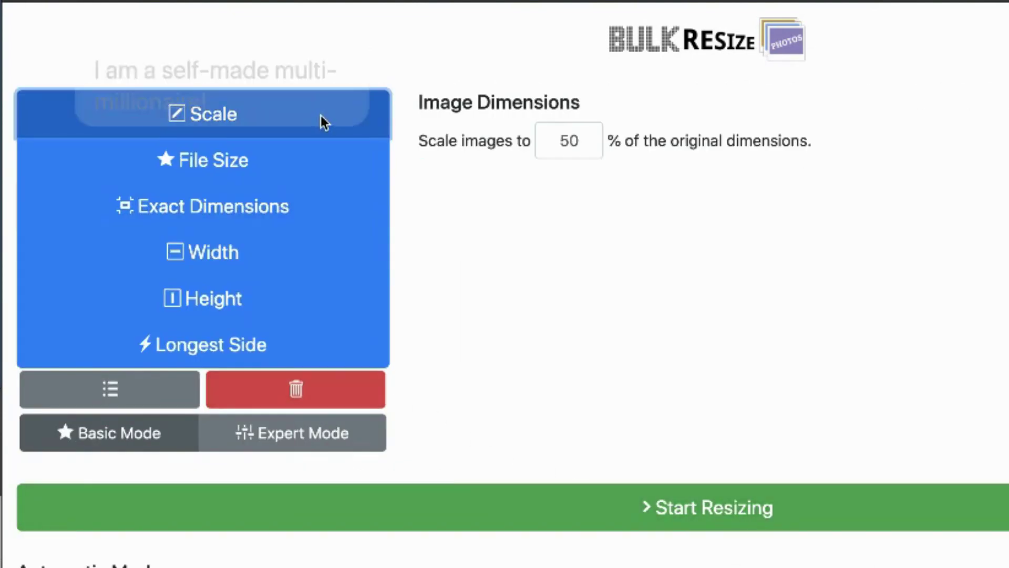
pyautogui.click(255, 210)
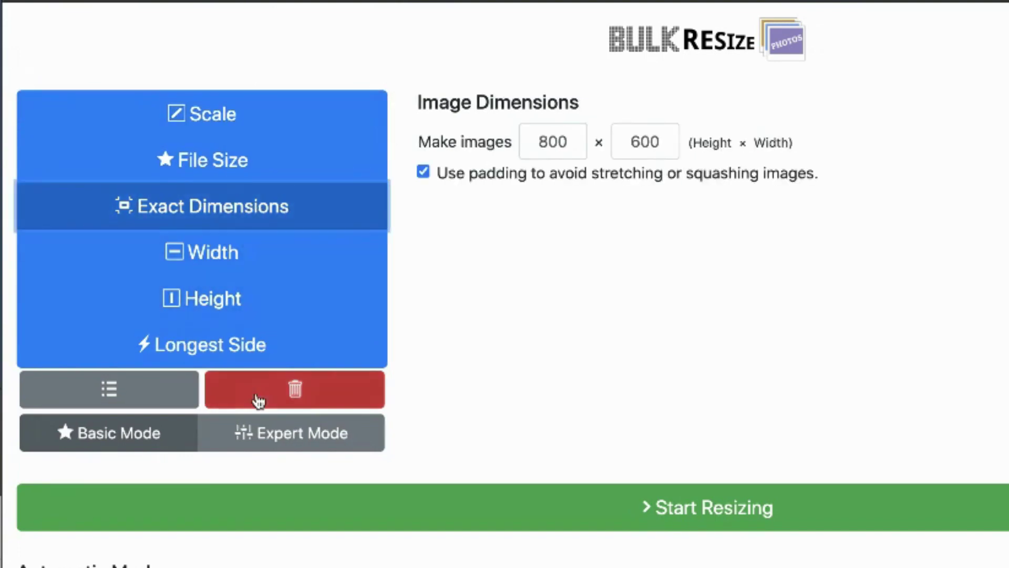
pyautogui.click(269, 444)
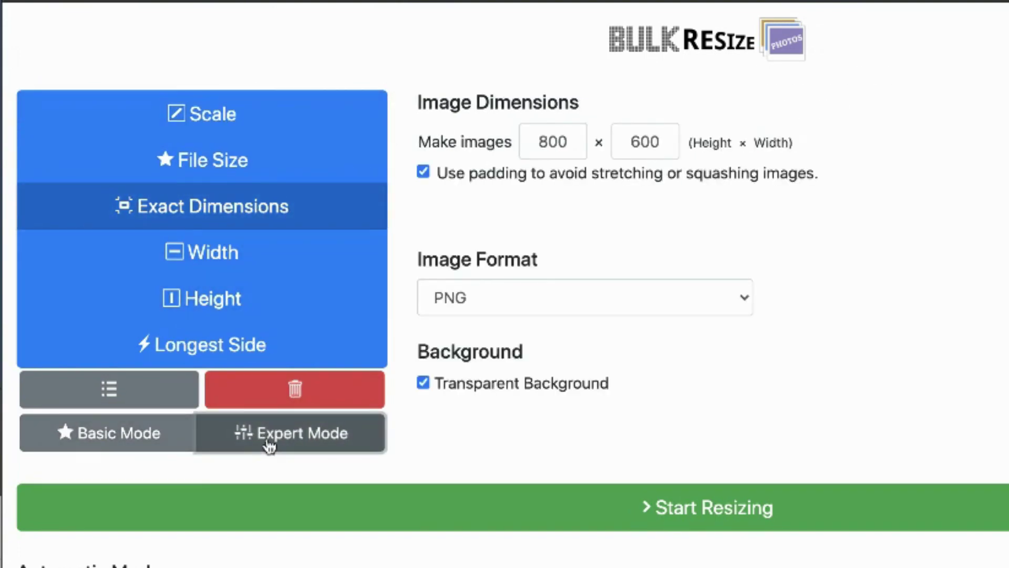
pyautogui.click(542, 142)
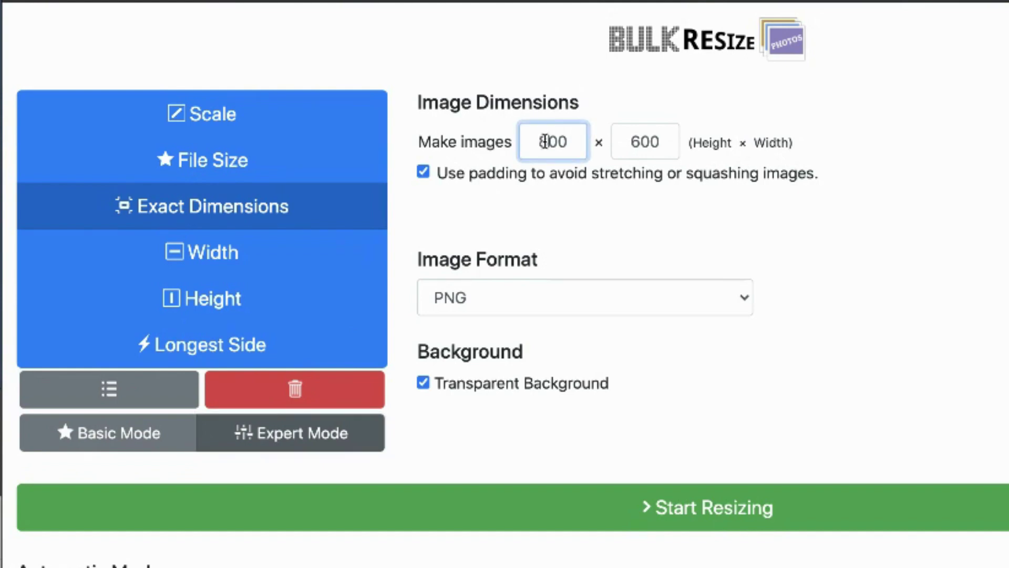
pyautogui.write('4005')
pyautogui.click(641, 145)
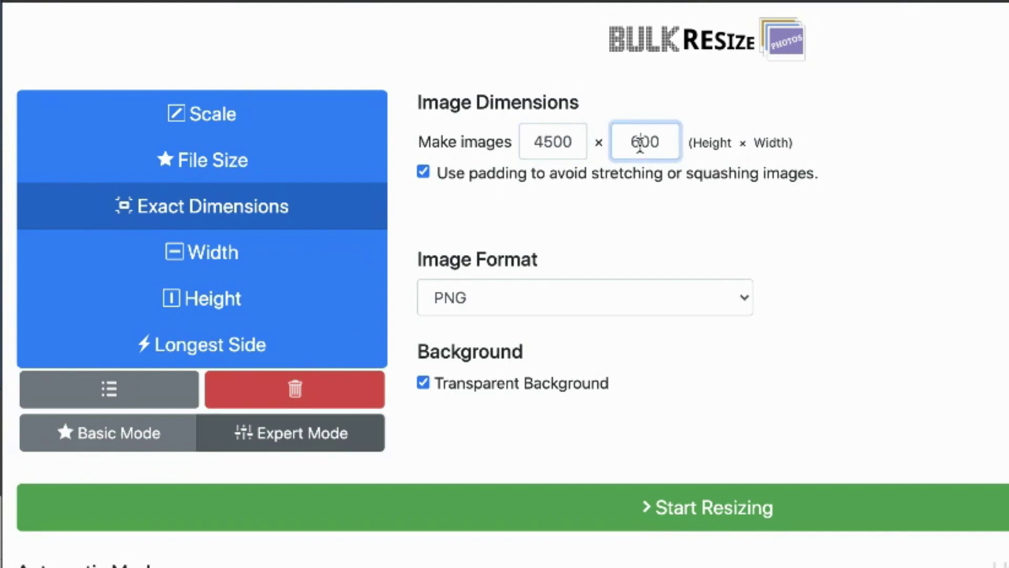
pyautogui.write('54')
pyautogui.click(615, 304)
pyautogui.click(599, 294)
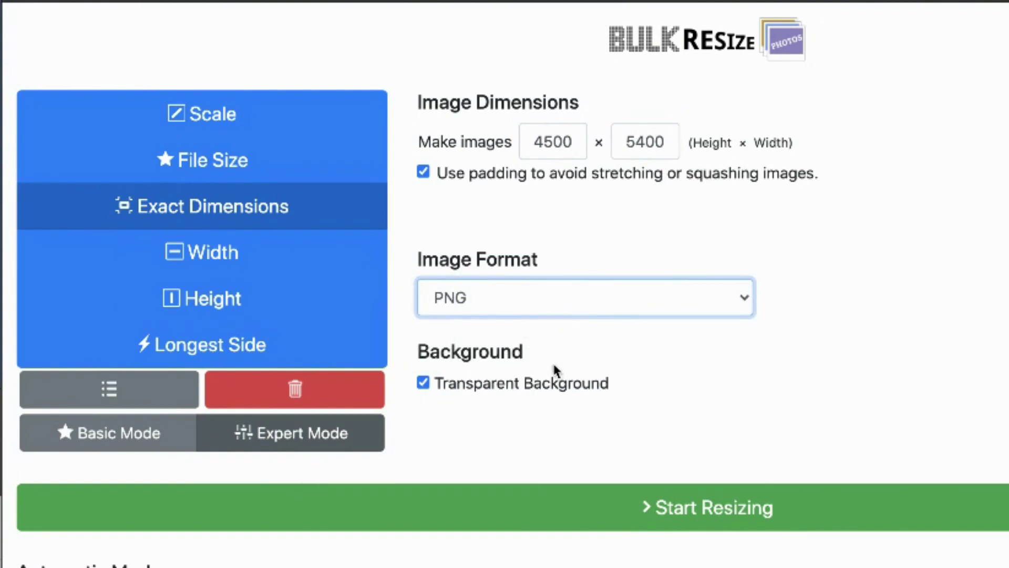
pyautogui.click(704, 508)
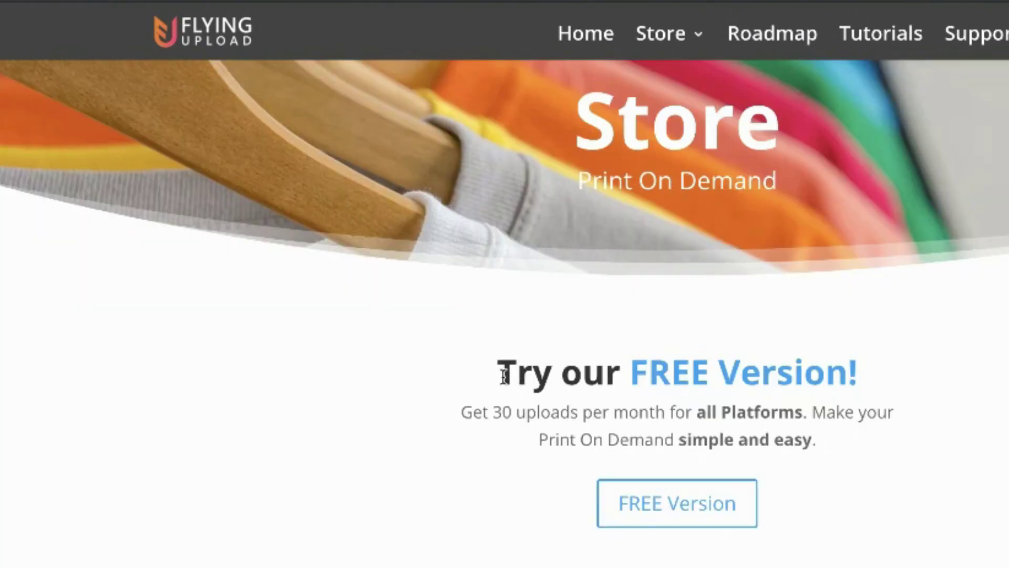
# Step: Highlight the 'Try our FREE Version!' heading and its 30-uploads-per-month offer
pyautogui.moveTo(503, 376); pyautogui.dragTo(867, 389)
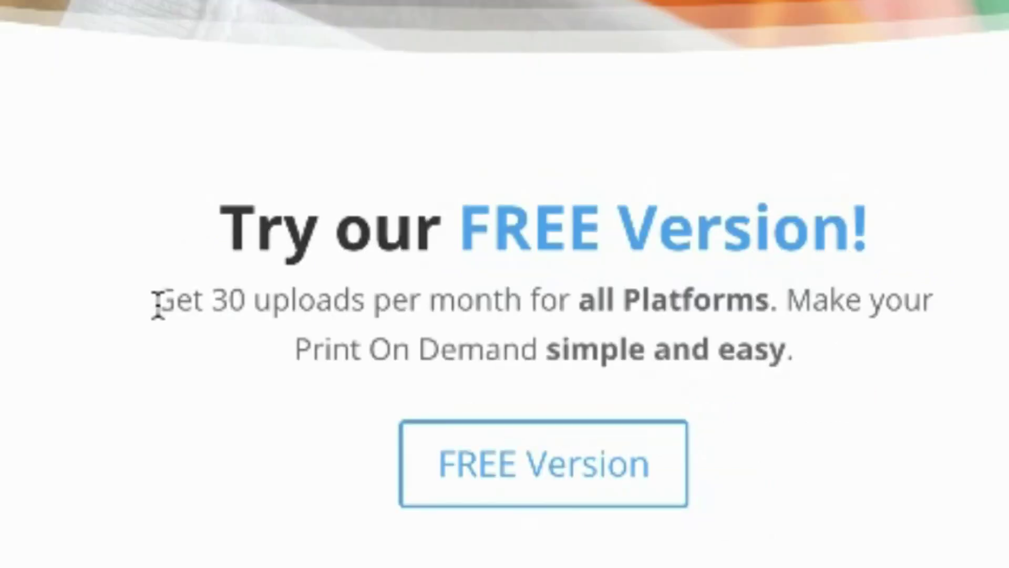
pyautogui.moveTo(153, 309); pyautogui.dragTo(781, 299)
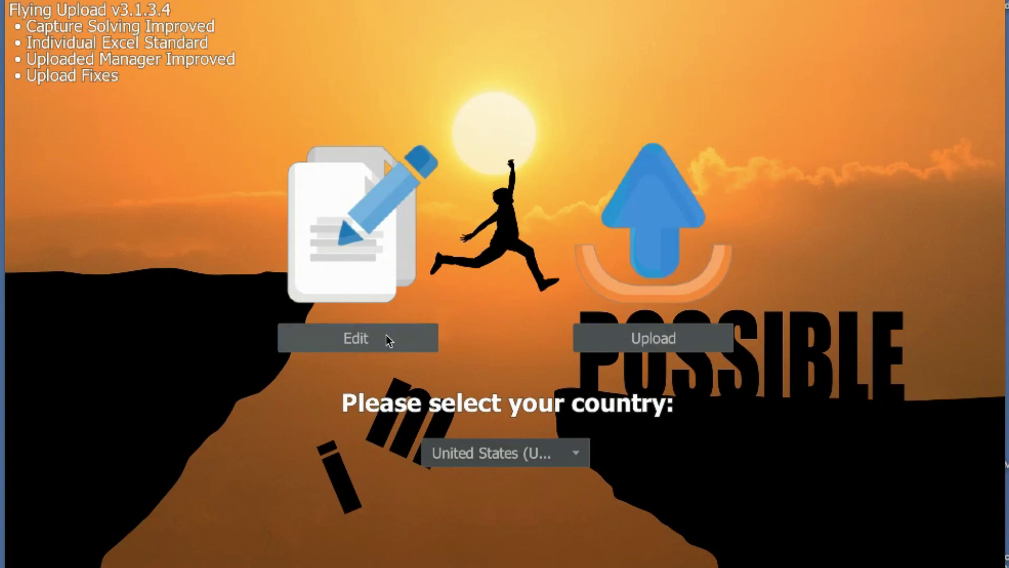
# Step: Load the TEST PNG into the editor and highlight its Test Design title, description and tags
pyautogui.click(389, 339)
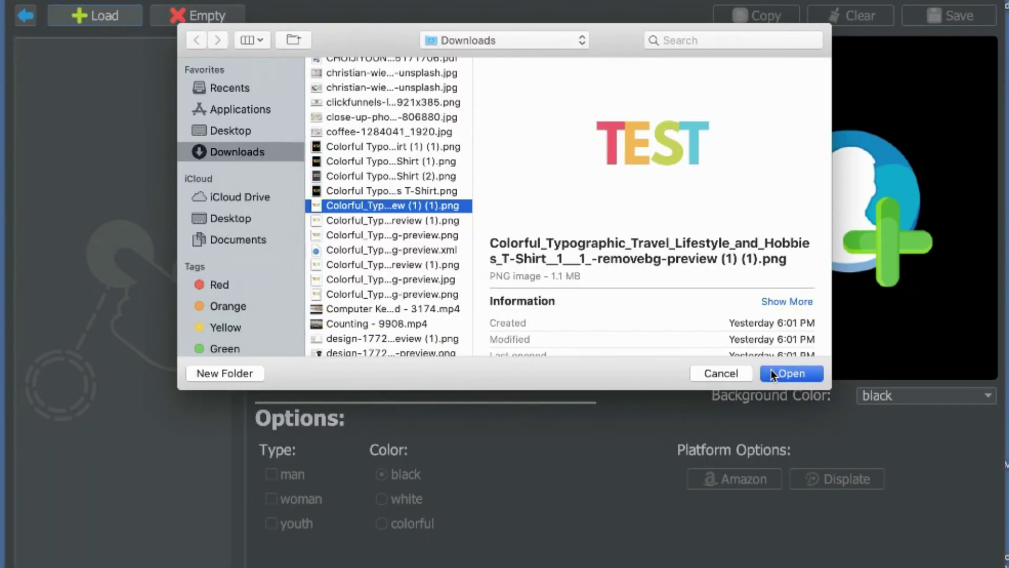
pyautogui.click(773, 376)
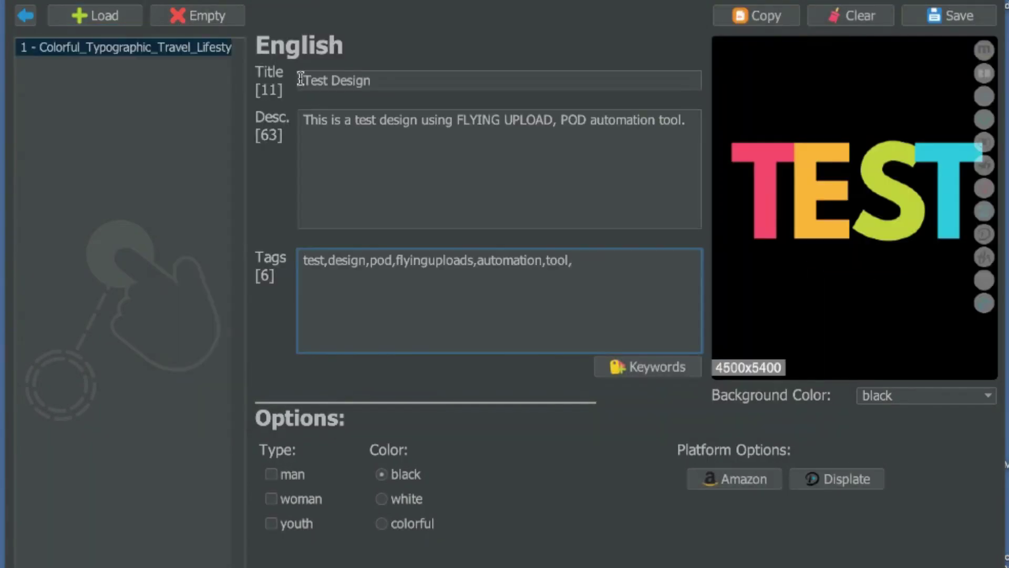
pyautogui.moveTo(302, 80); pyautogui.dragTo(420, 80)
pyautogui.moveTo(303, 120); pyautogui.dragTo(402, 120)
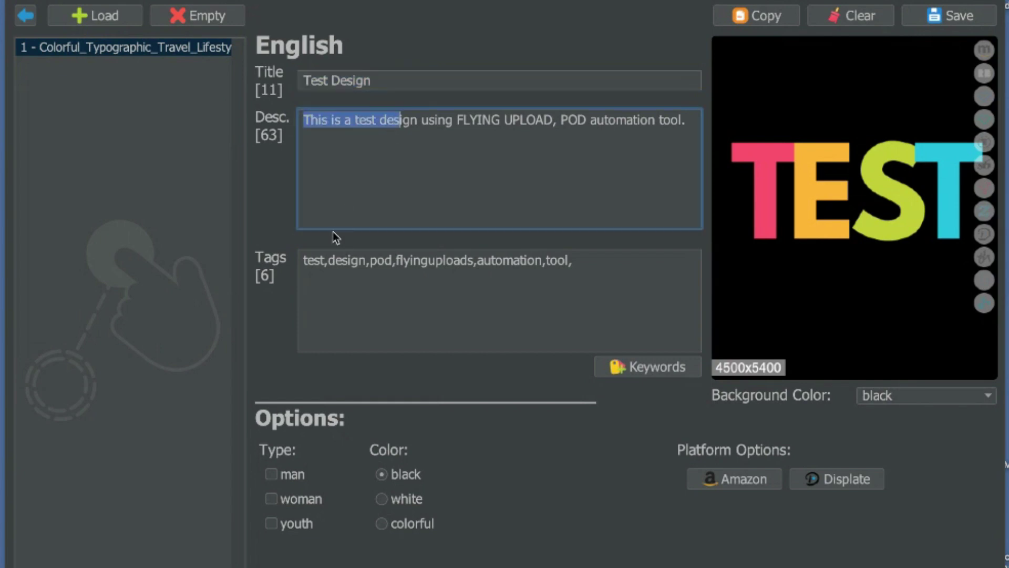
pyautogui.moveTo(303, 260); pyautogui.dragTo(522, 261)
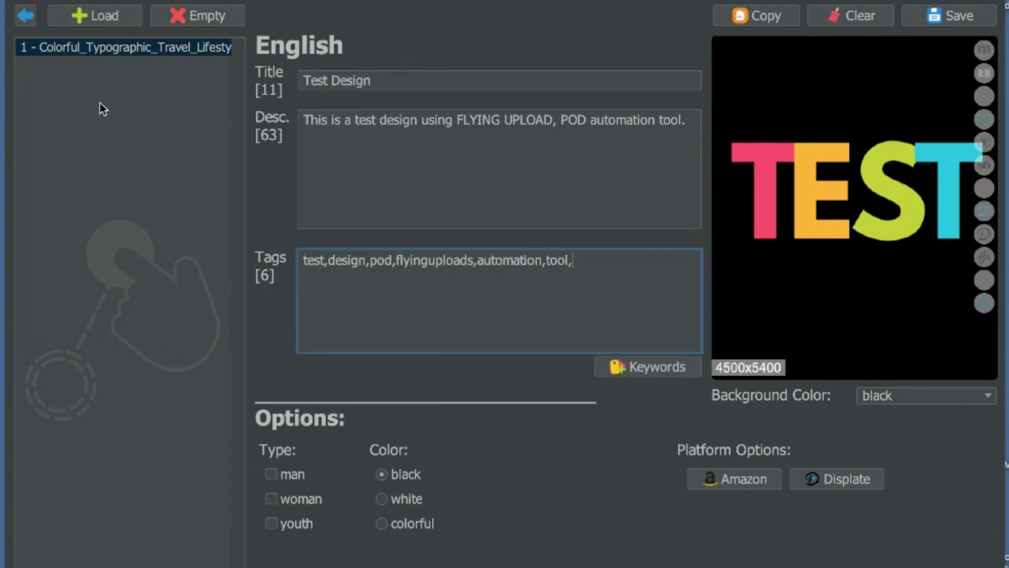
pyautogui.click(25, 15)
# Step: Set up Teepublic.com autologin with an account username and password
pyautogui.click(49, 45)
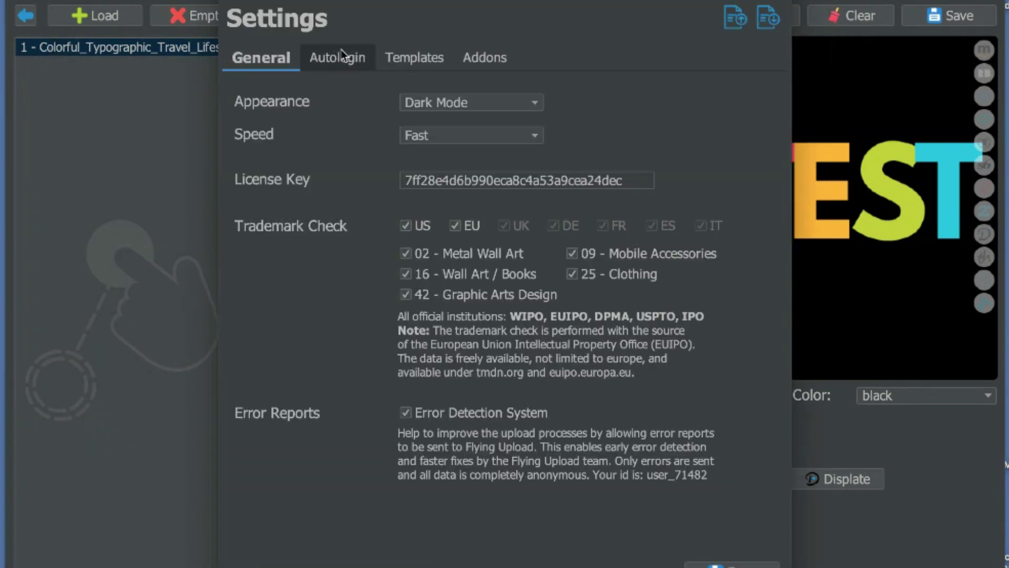
pyautogui.click(364, 61)
pyautogui.click(473, 98)
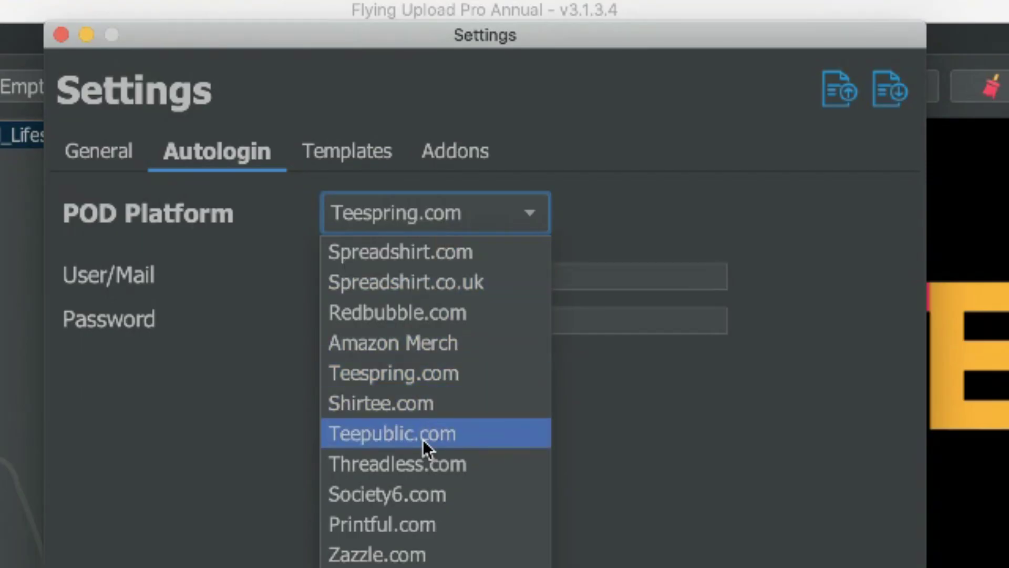
pyautogui.click(423, 439)
pyautogui.click(399, 284)
pyautogui.write('jade')
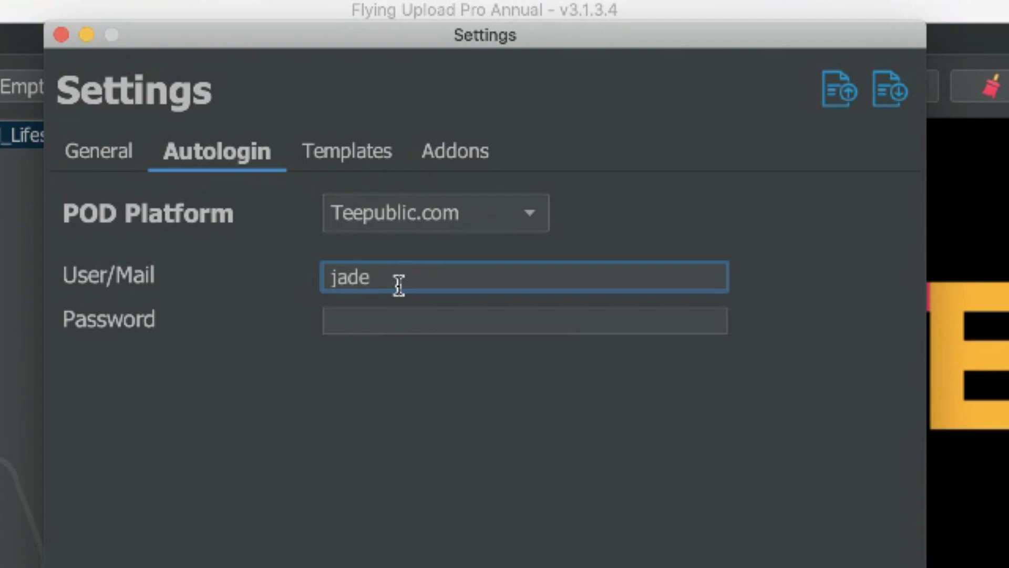
pyautogui.press('Tab')
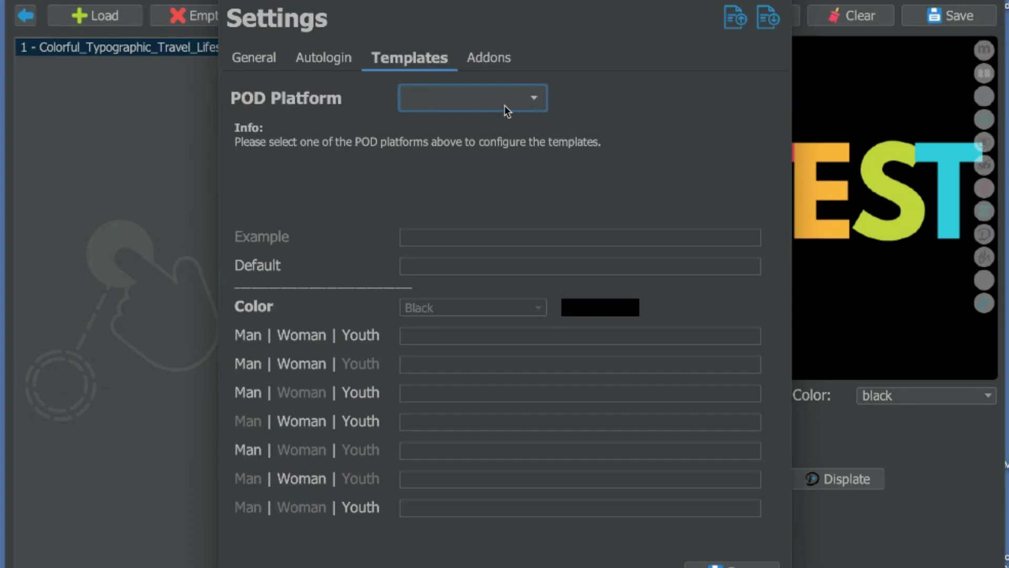
# Step: Select Redbubble.com under Templates and review its template colour options
pyautogui.click(506, 110)
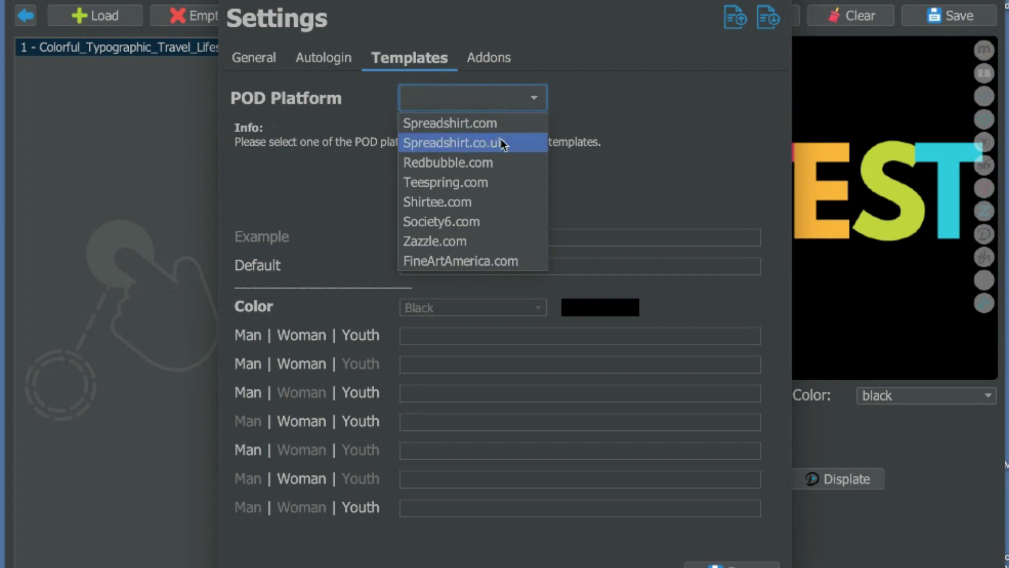
pyautogui.click(500, 161)
pyautogui.click(537, 310)
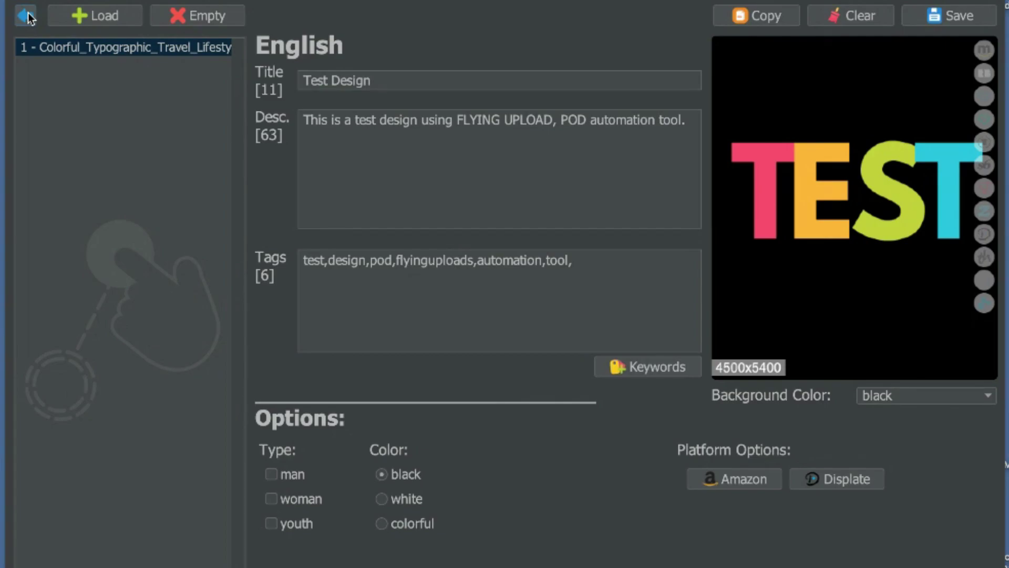
# Step: Upload the TEST design to Redbubble.com and wait for the Upload Report
pyautogui.click(27, 16)
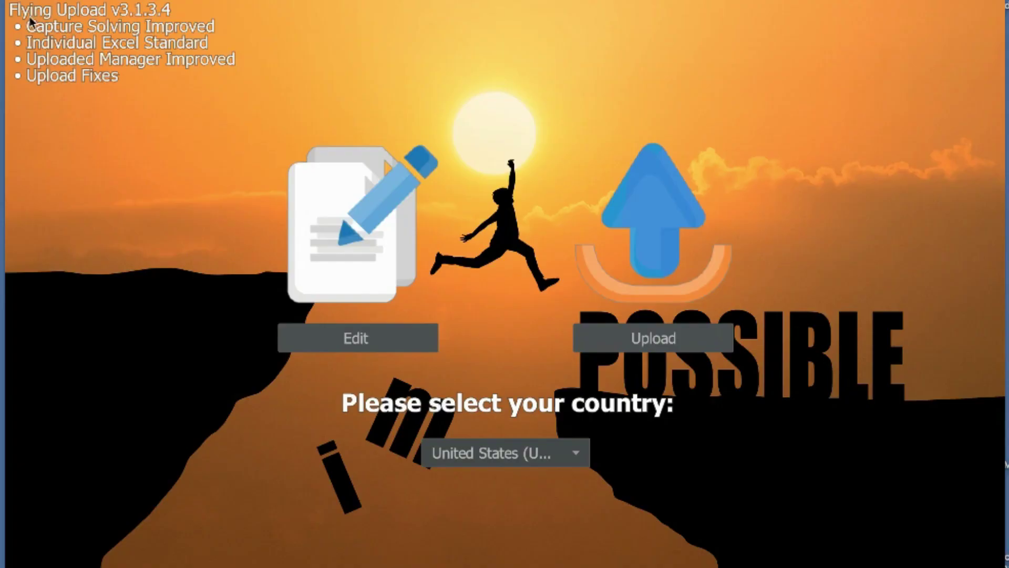
pyautogui.click(634, 343)
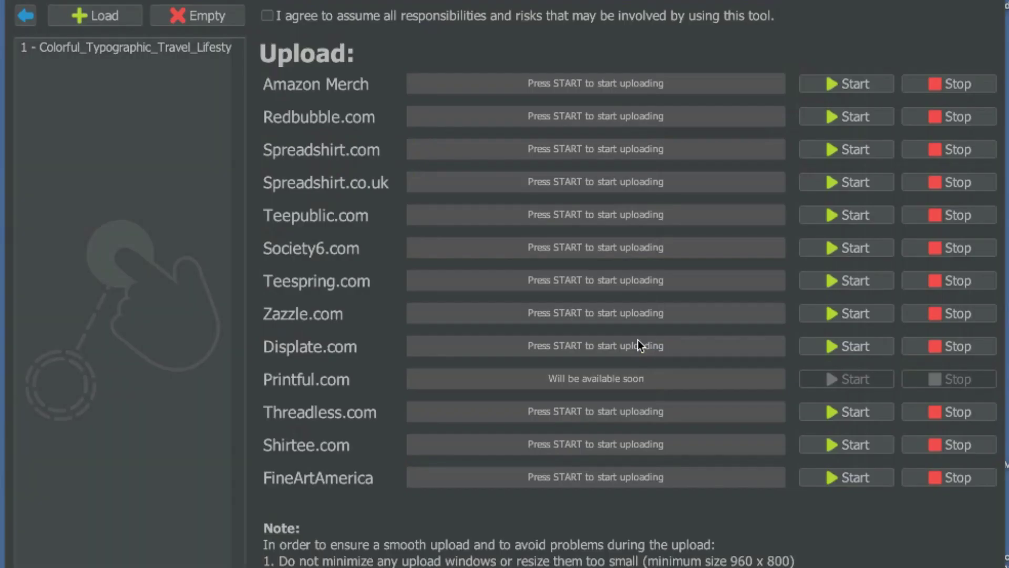
pyautogui.click(848, 118)
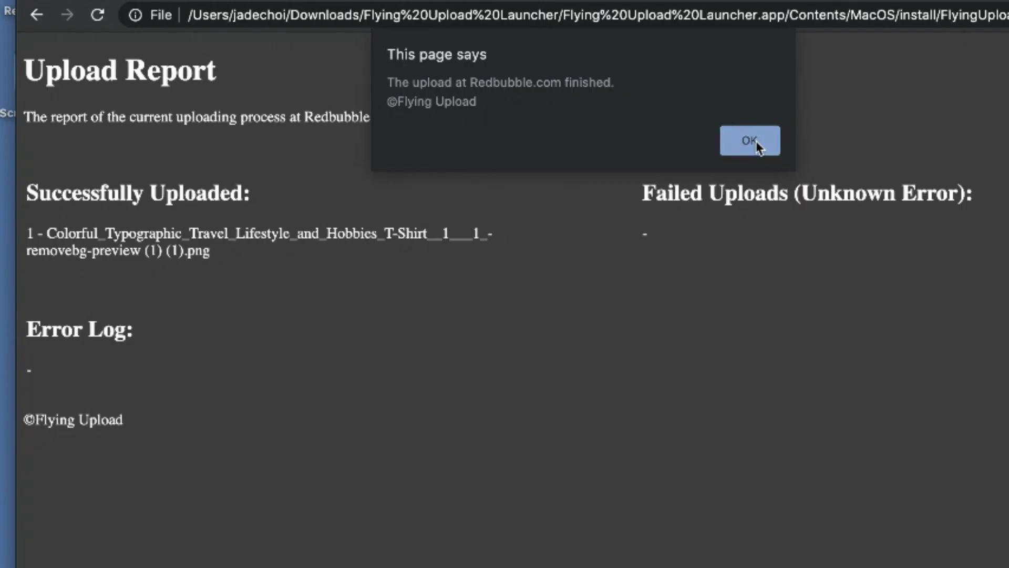
# Step: Dismiss the upload notice and open the uploaded TEST design's product page
pyautogui.click(756, 140)
pyautogui.click(286, 425)
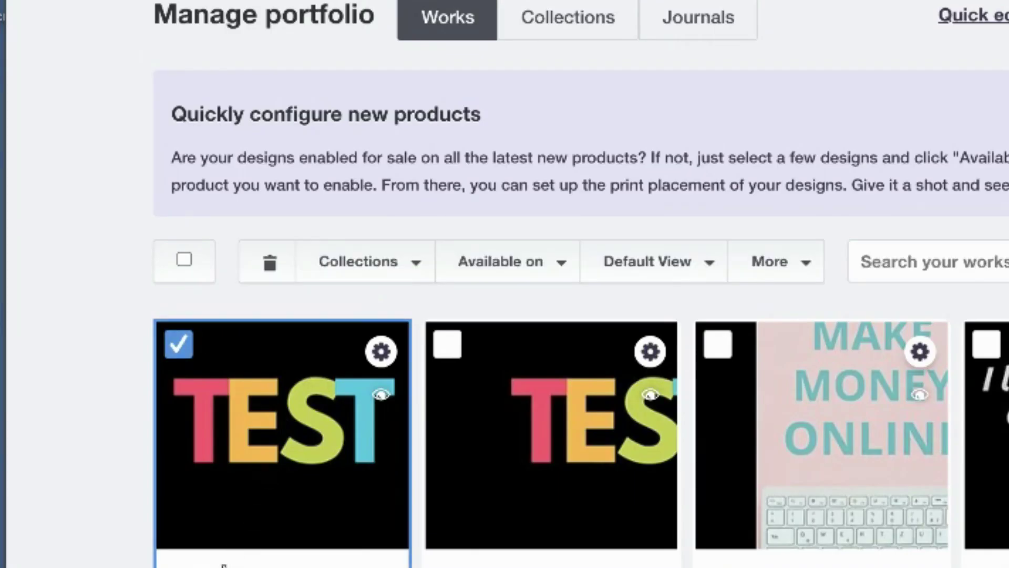
pyautogui.click(224, 565)
pyautogui.click(381, 350)
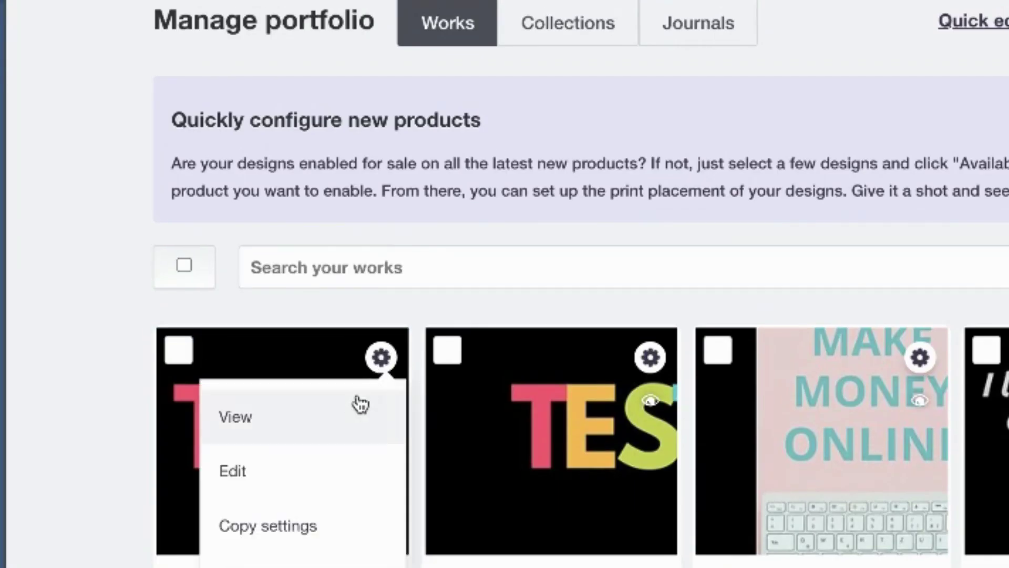
pyautogui.click(354, 417)
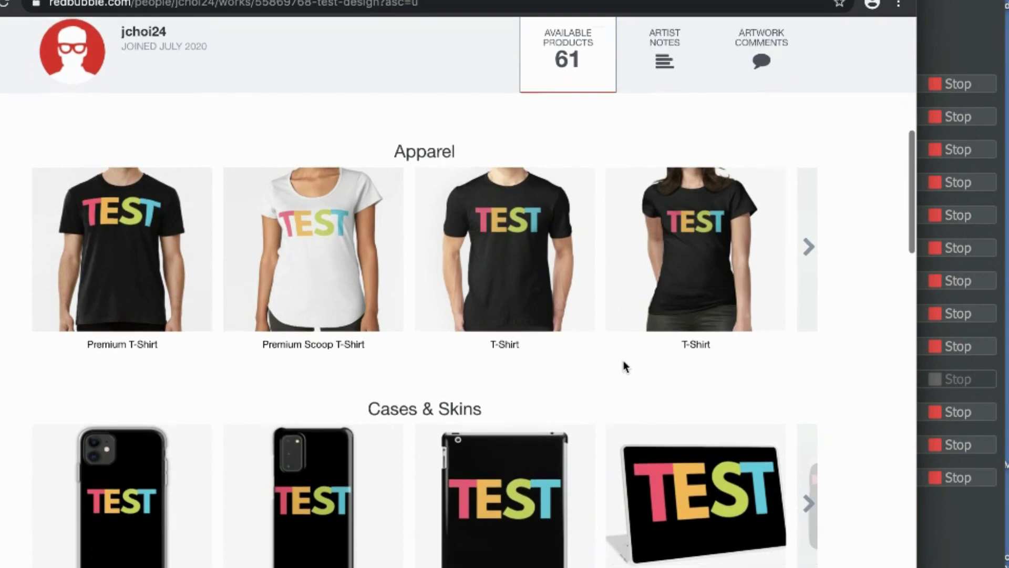
pyautogui.scroll(-3, 625, 367)
pyautogui.scroll(-1, 626, 367)
pyautogui.scroll(-1, 625, 367)
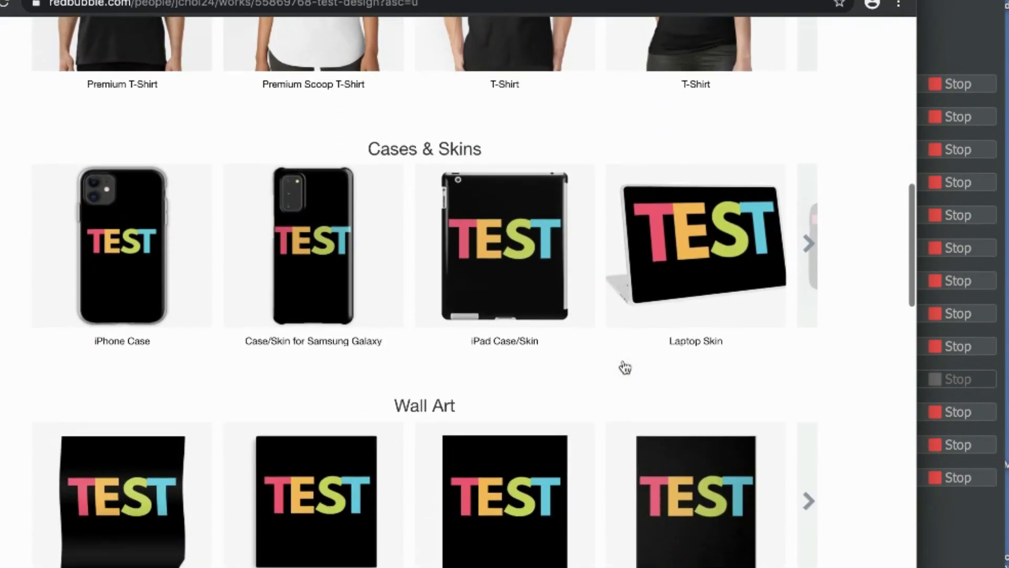
pyautogui.scroll(-1, 624, 366)
pyautogui.scroll(-1, 625, 366)
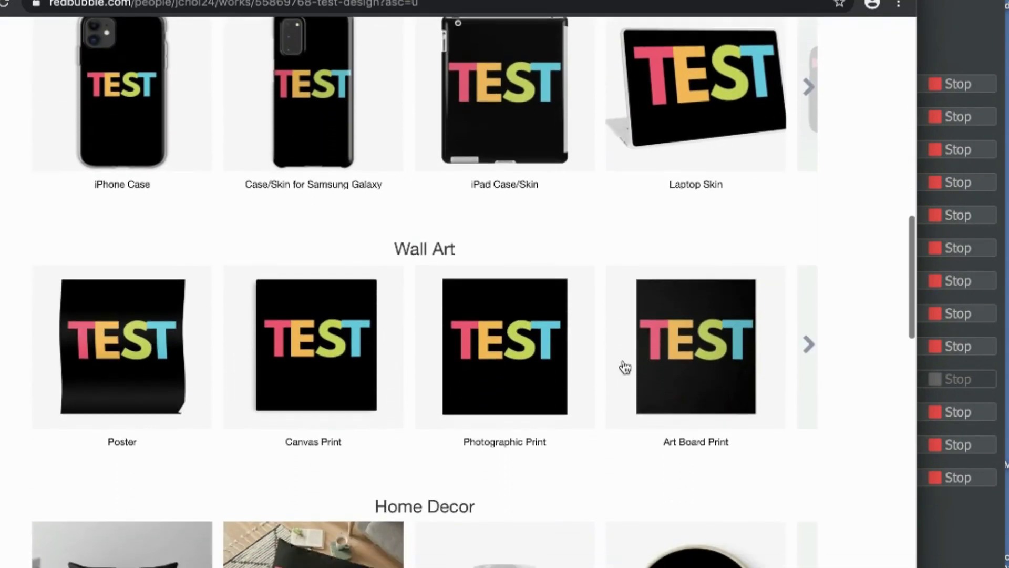
pyautogui.scroll(-1, 625, 366)
pyautogui.scroll(1, 625, 367)
# Step: Browse more Wall Art, Home Decor and Accessories products for the TEST design
pyautogui.click(810, 324)
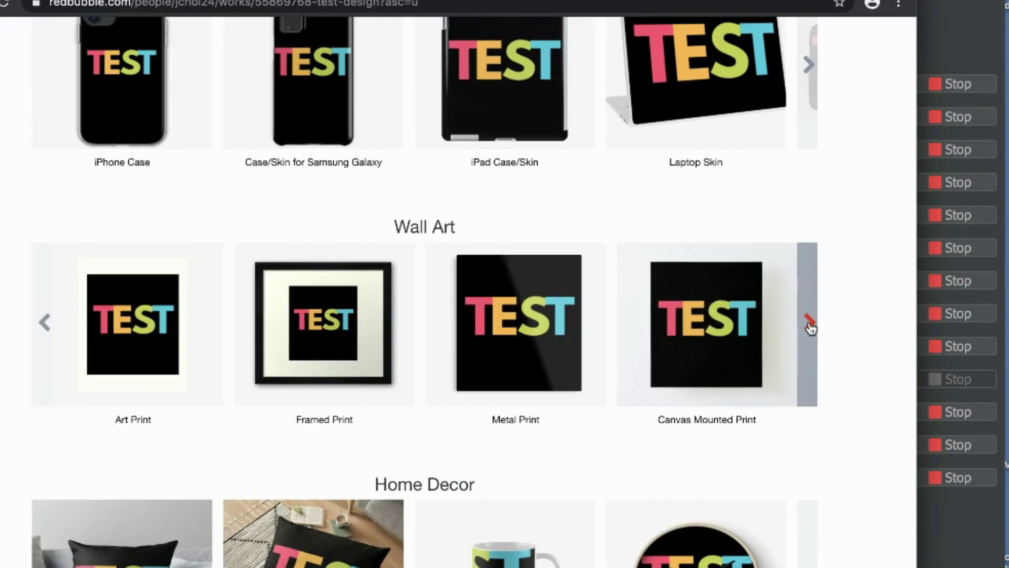
pyautogui.scroll(-2, 808, 418)
pyautogui.click(812, 440)
pyautogui.scroll(-2, 812, 440)
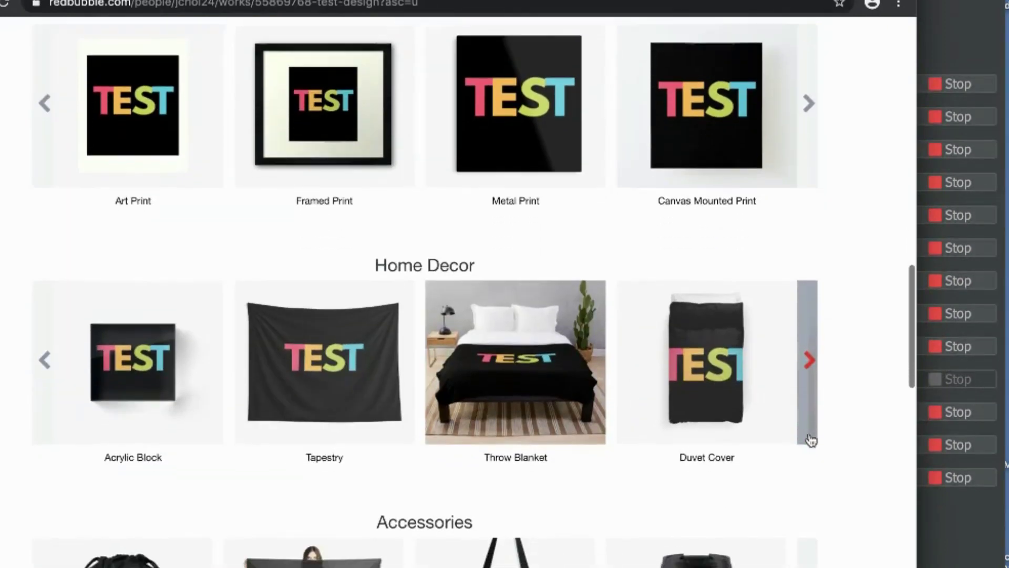
pyautogui.scroll(-1, 812, 438)
pyautogui.scroll(-1, 811, 435)
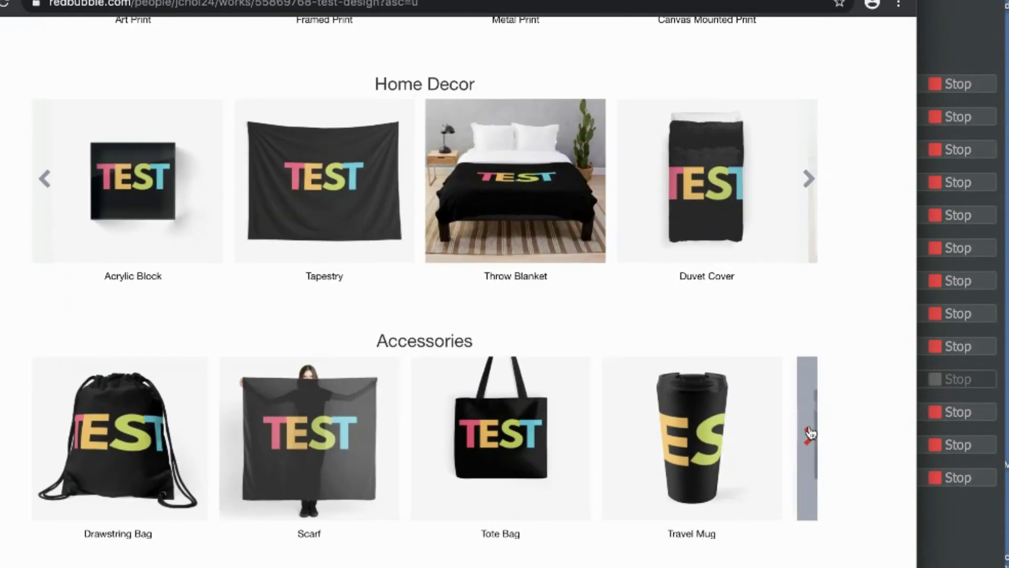
pyautogui.click(810, 433)
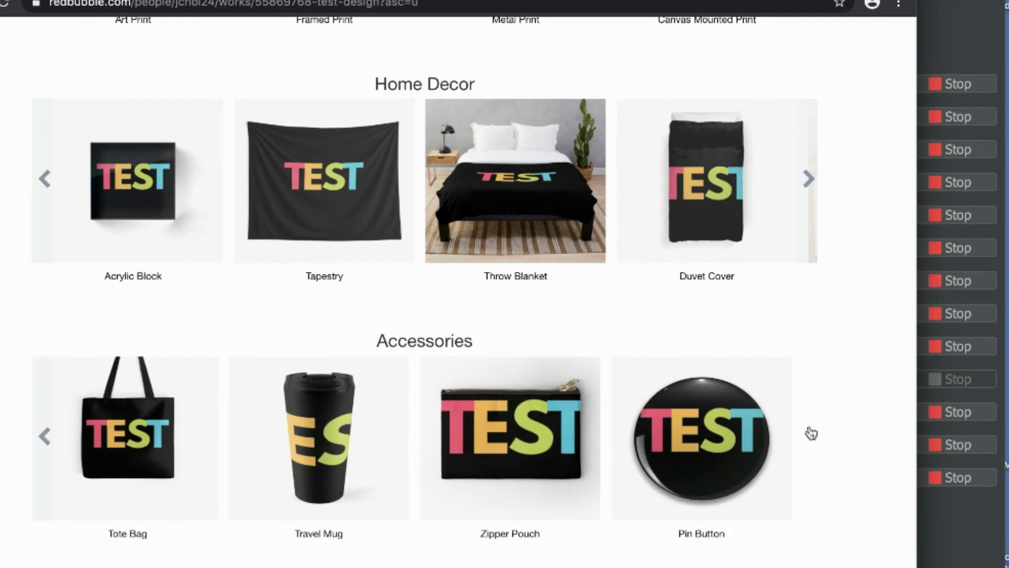
pyautogui.scroll(-1, 811, 433)
pyautogui.scroll(-1, 811, 433)
pyautogui.scroll(-2, 810, 432)
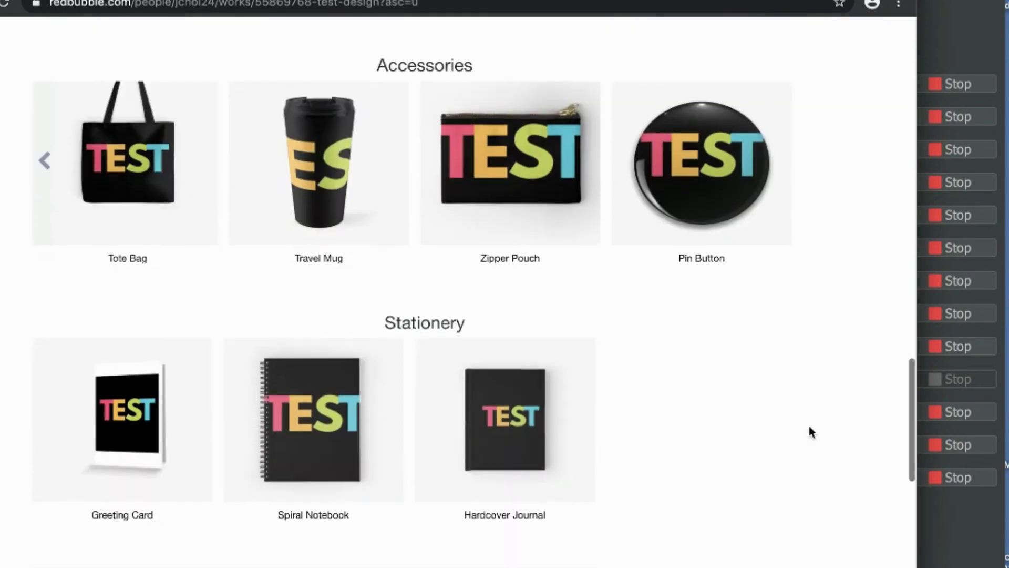
pyautogui.scroll(-1, 808, 432)
pyautogui.scroll(-1, 694, 423)
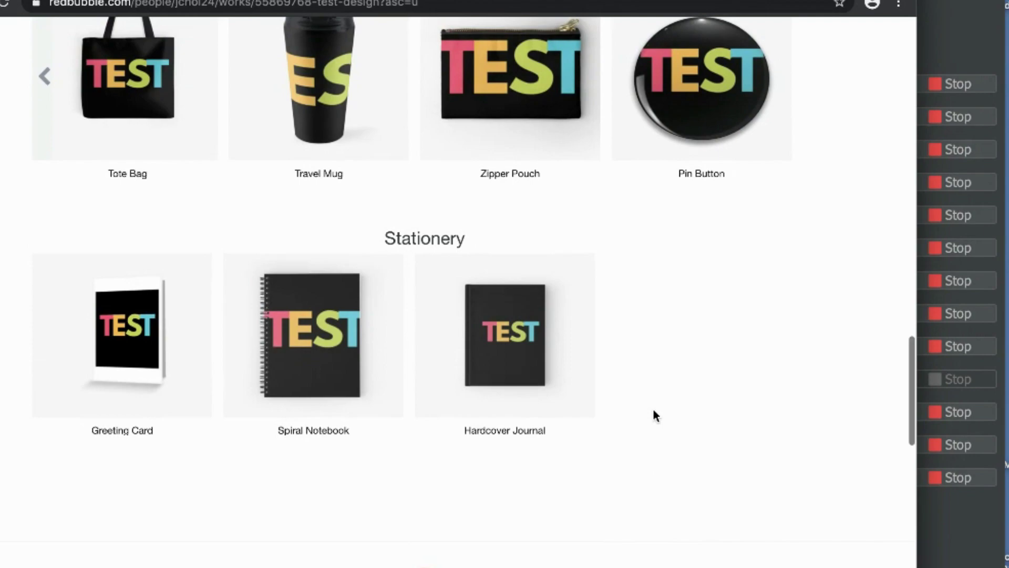
pyautogui.scroll(2, 653, 416)
pyautogui.scroll(2, 653, 412)
pyautogui.scroll(2, 654, 413)
pyautogui.scroll(1, 655, 416)
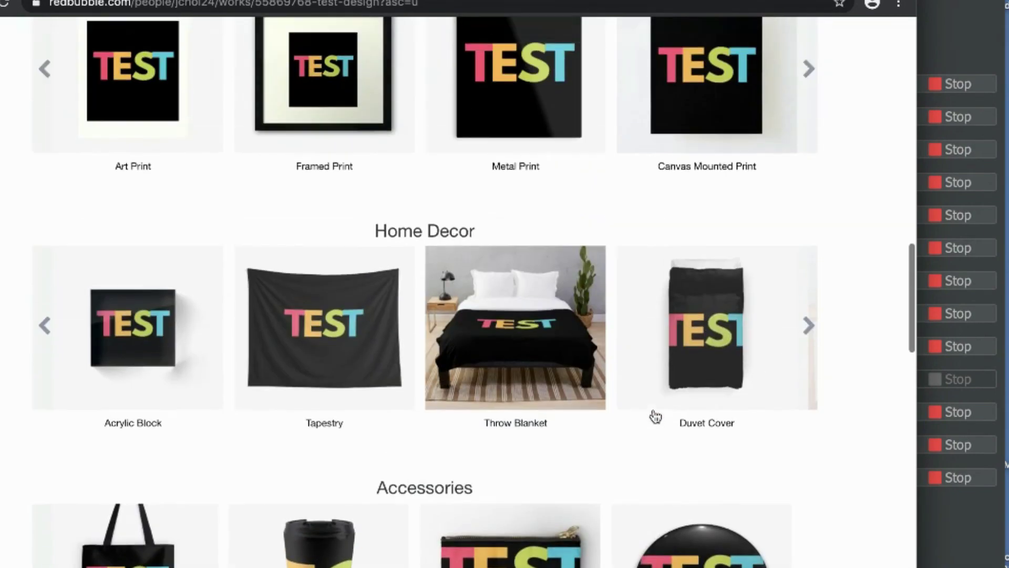
pyautogui.scroll(3, 655, 415)
pyautogui.scroll(3, 654, 414)
pyautogui.scroll(5, 653, 416)
pyautogui.scroll(5, 654, 416)
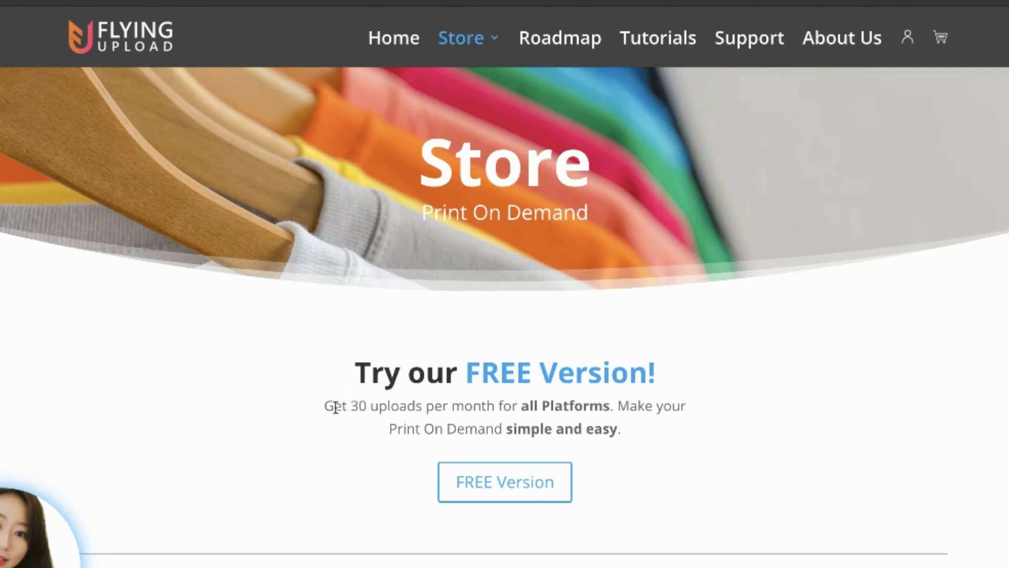
# Step: Highlight the free plan's 30 monthly uploads and the Beginner plan's 7.15 price
pyautogui.moveTo(326, 408); pyautogui.dragTo(613, 411)
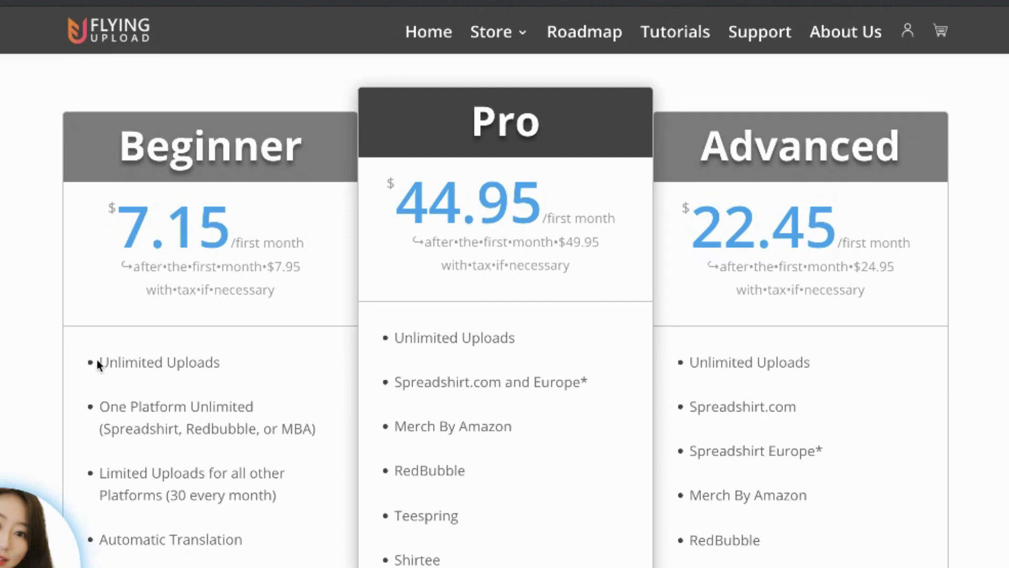
pyautogui.moveTo(97, 359); pyautogui.dragTo(228, 362)
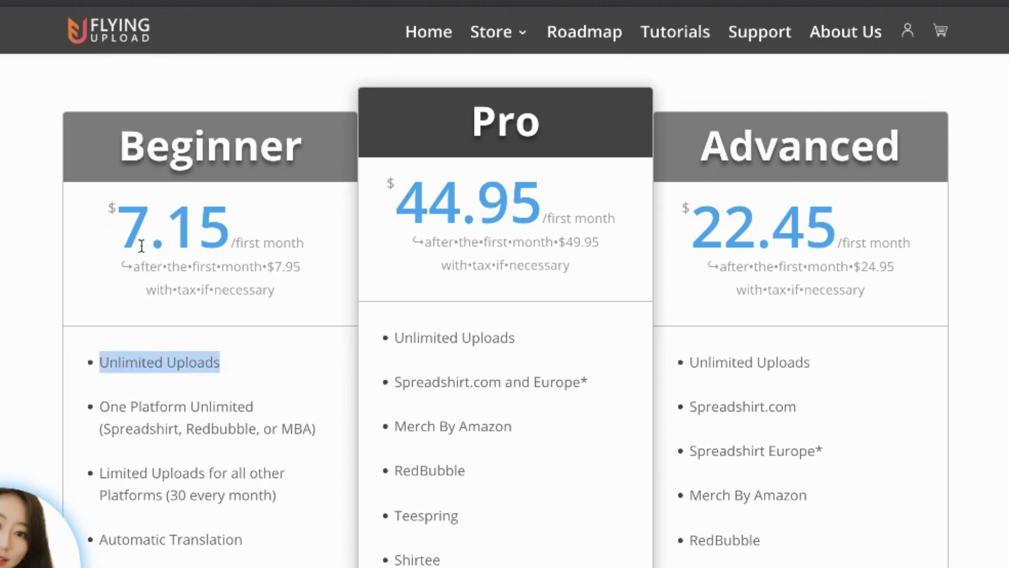
pyautogui.click(131, 228)
pyautogui.moveTo(130, 228); pyautogui.dragTo(225, 230)
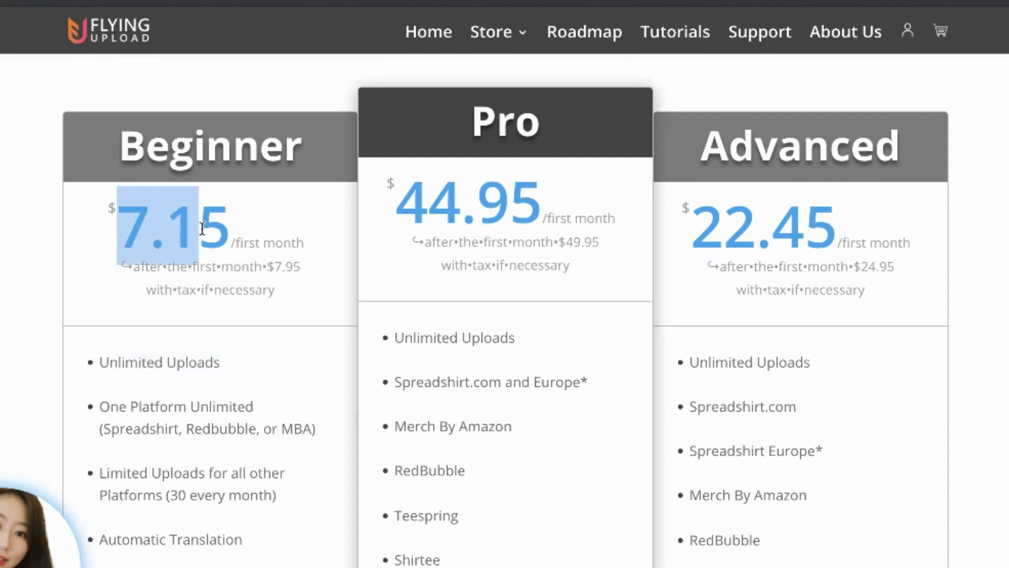
pyautogui.scroll(-1, 224, 231)
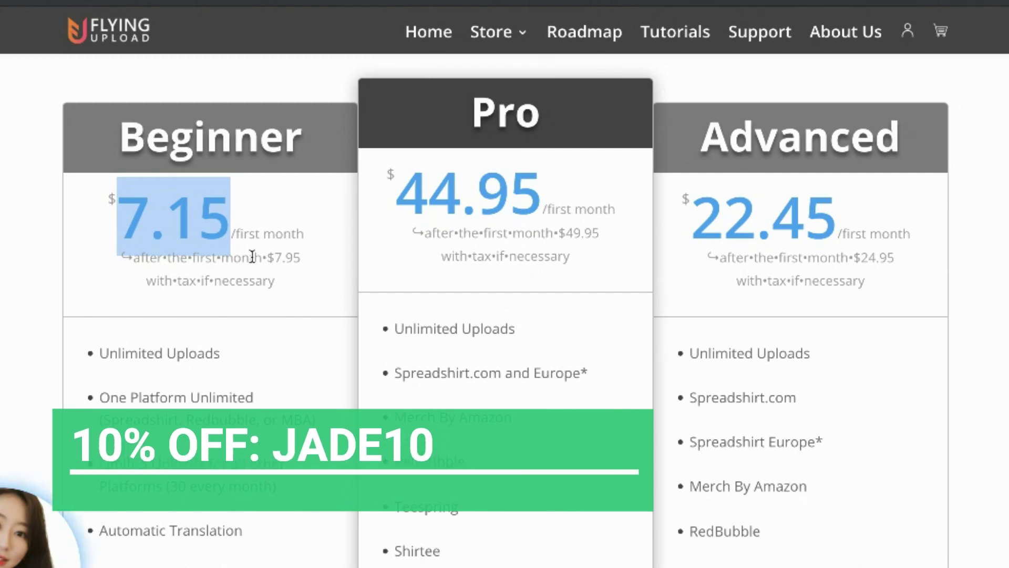
pyautogui.scroll(-1, 296, 266)
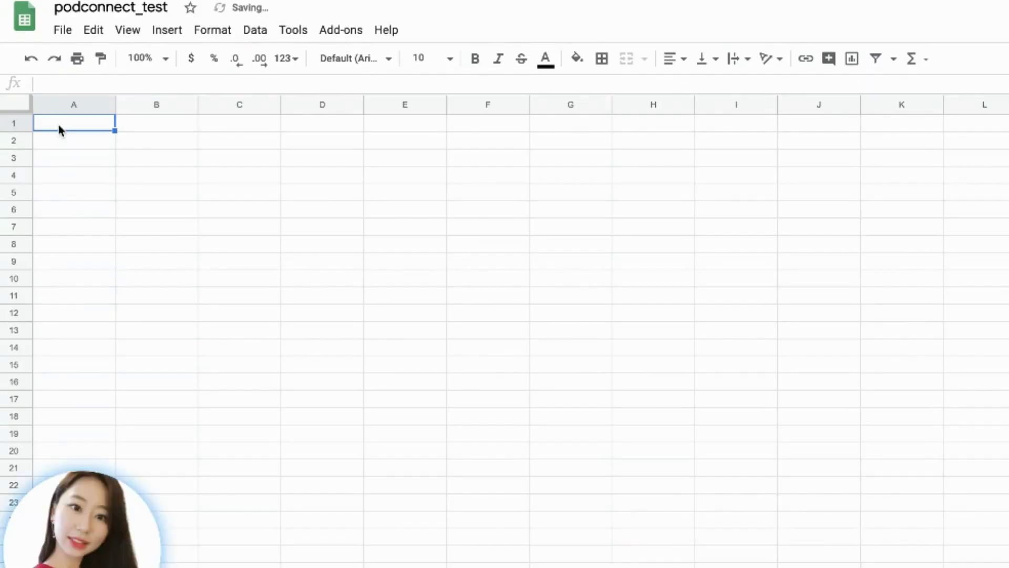
pyautogui.write('Tit')
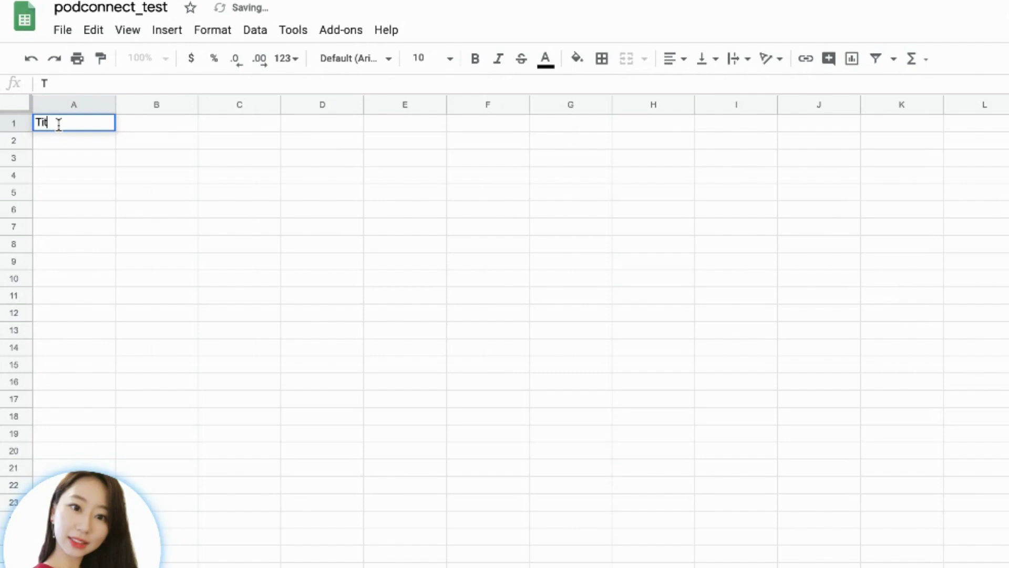
pyautogui.write('le')
# Step: Enter the headers Title, description, tags and price in row 1
pyautogui.press('Tab')
pyautogui.write('descri')
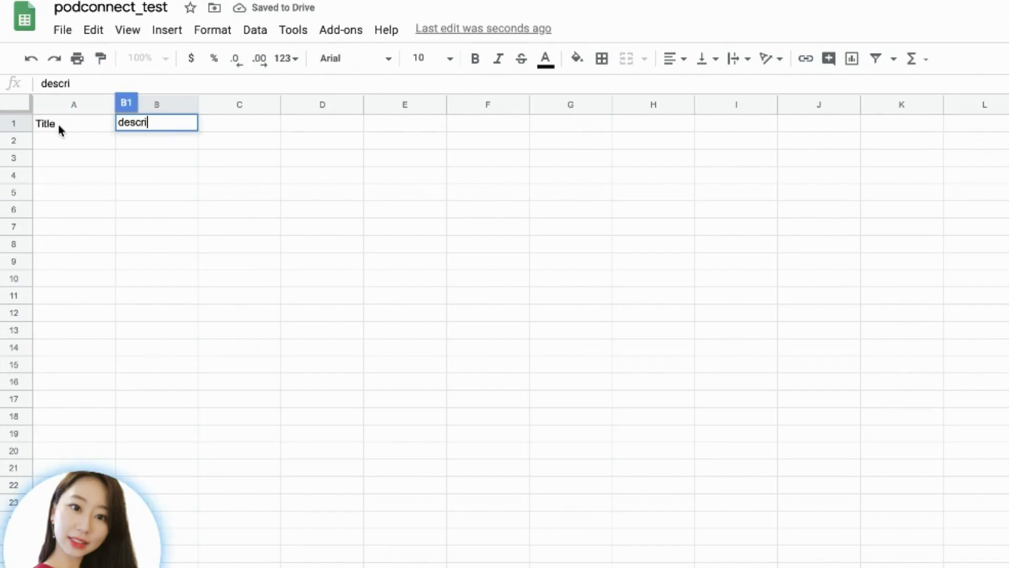
pyautogui.write('ption')
pyautogui.press('Tab')
pyautogui.write('tags')
pyautogui.press('Tab')
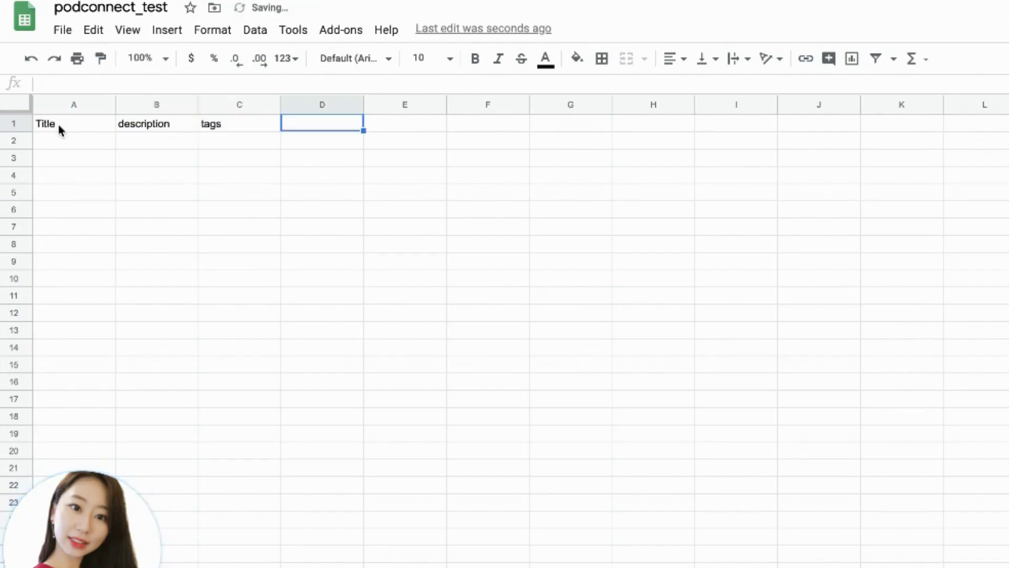
pyautogui.write('price')
pyautogui.press('Tab')
pyautogui.write('19')
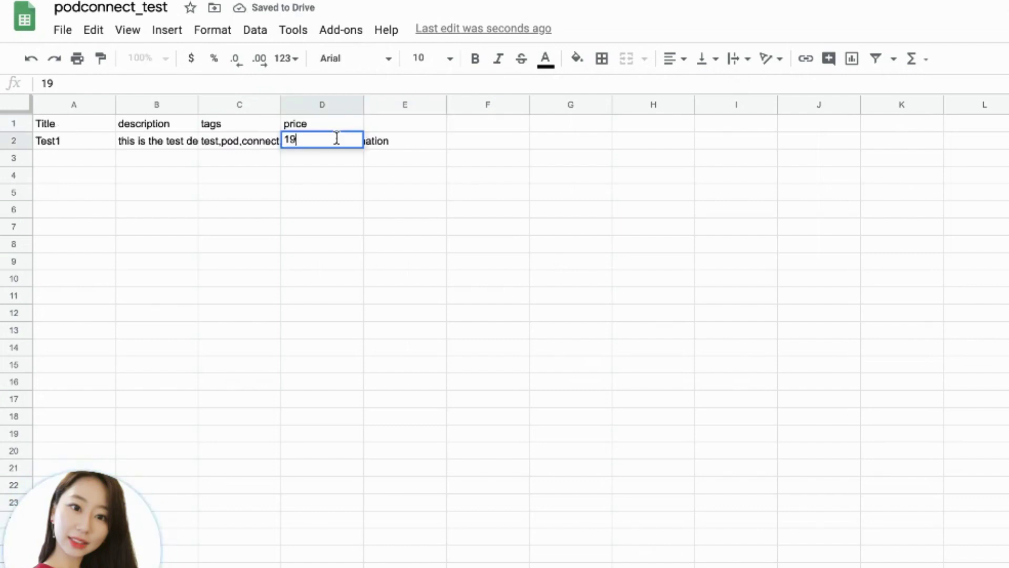
pyautogui.write('.99')
# Step: Commit Test1's 19.99 price and download podconnect_test as a CSV file
pyautogui.click(417, 174)
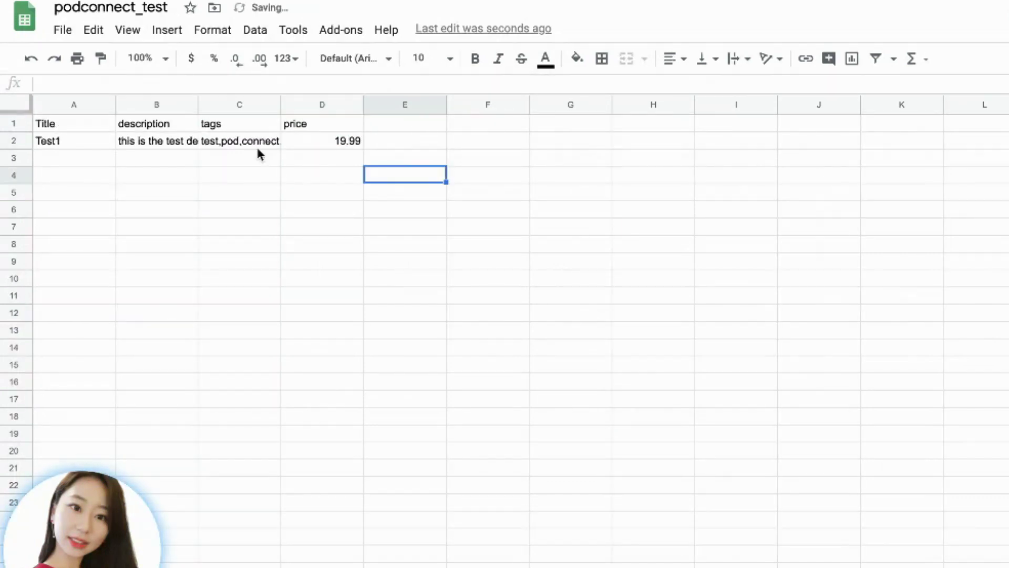
pyautogui.click(62, 30)
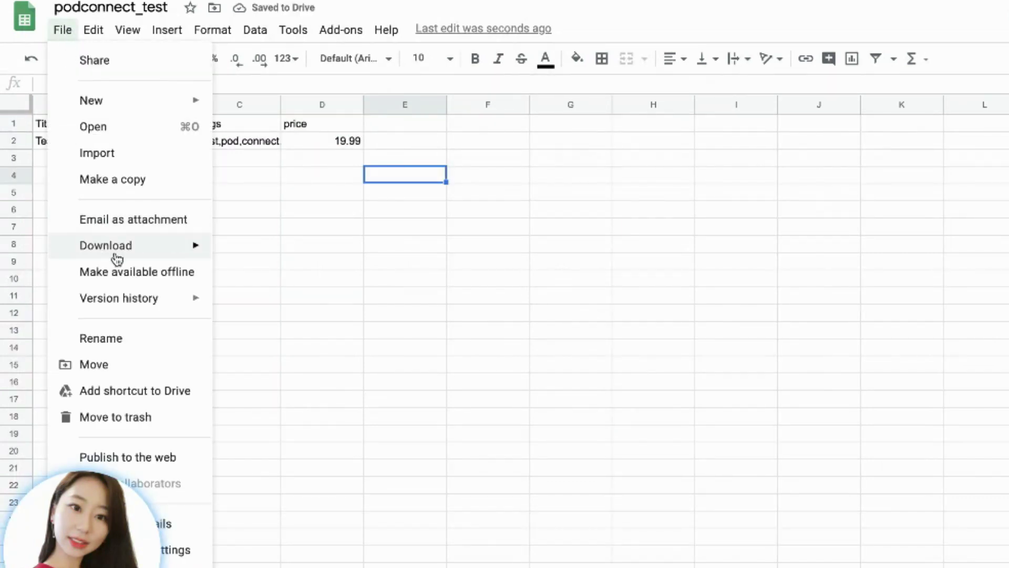
pyautogui.moveTo(107, 245)
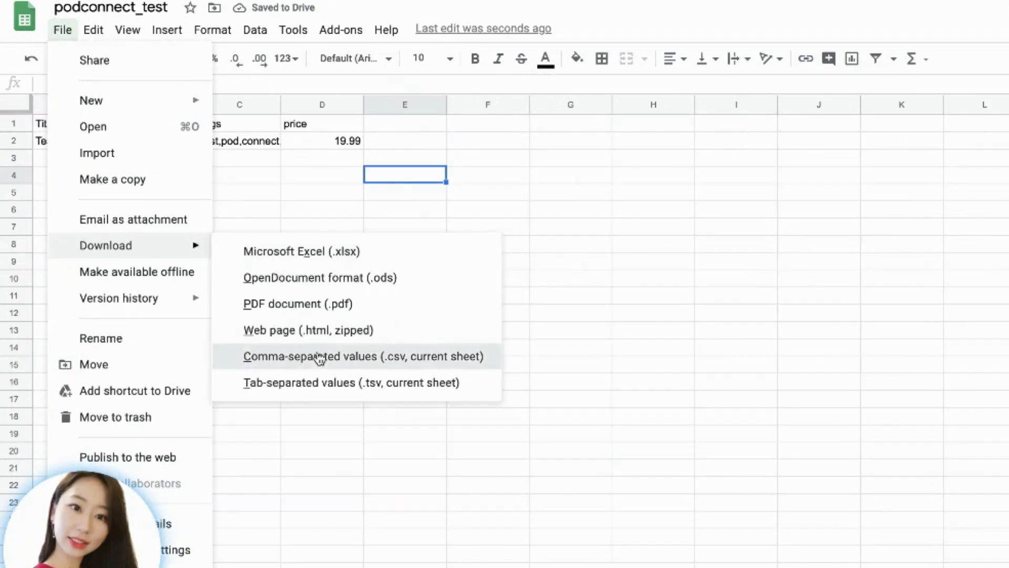
pyautogui.click(319, 357)
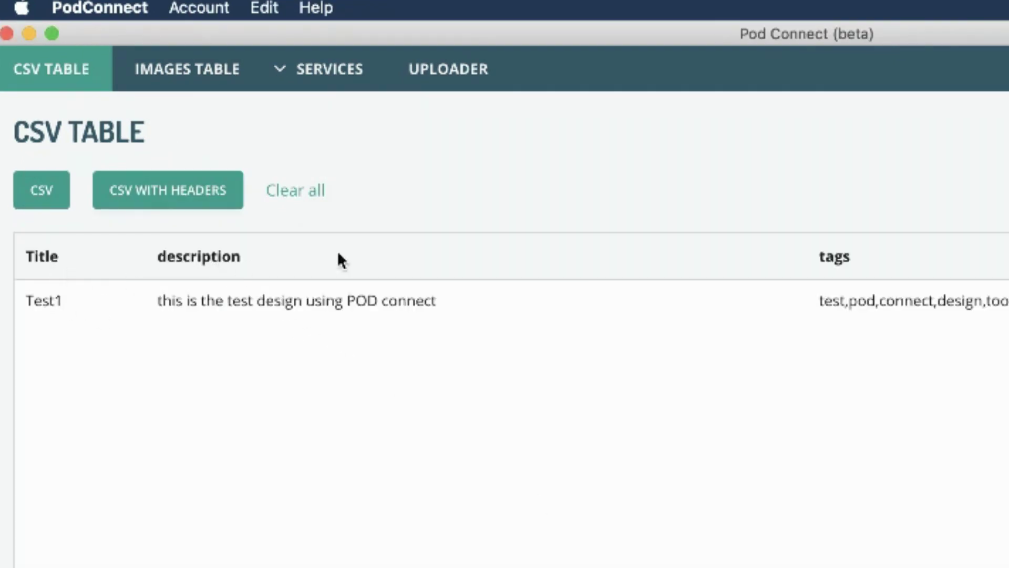
# Step: Load the background-removed T-shirt PNG into Pod Connect's Images Table
pyautogui.click(179, 79)
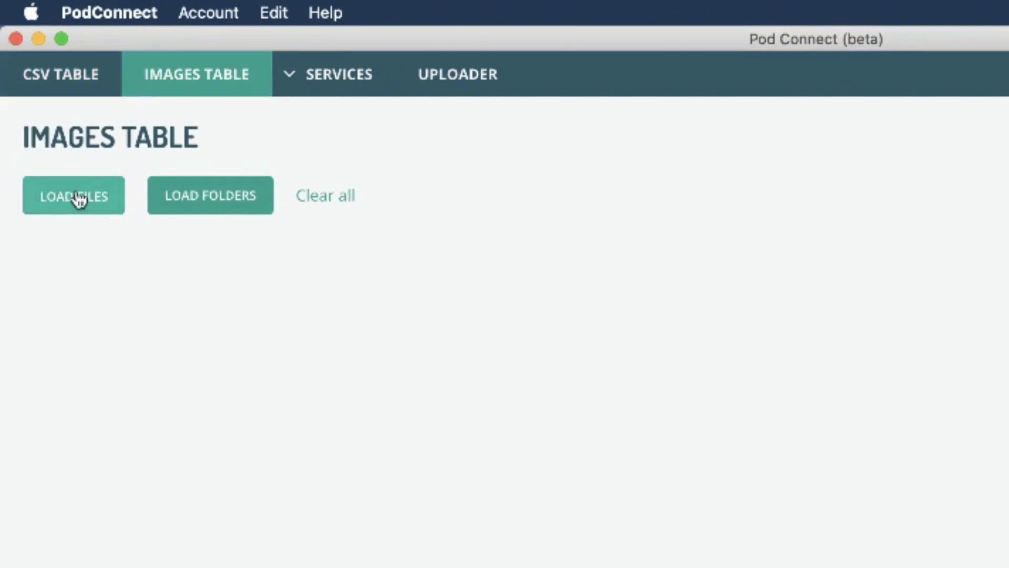
pyautogui.click(76, 191)
pyautogui.doubleClick(483, 207)
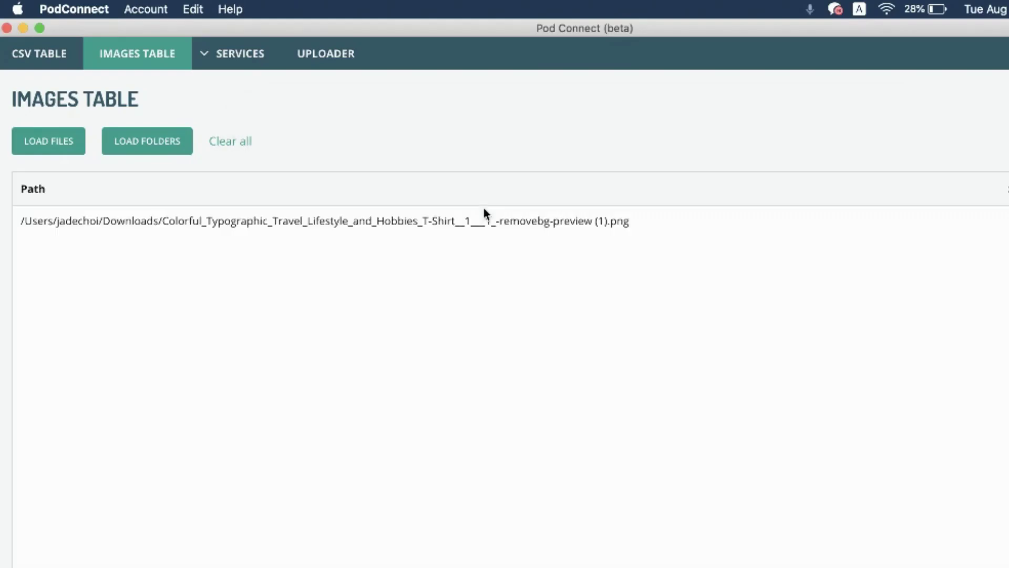
pyautogui.click(240, 57)
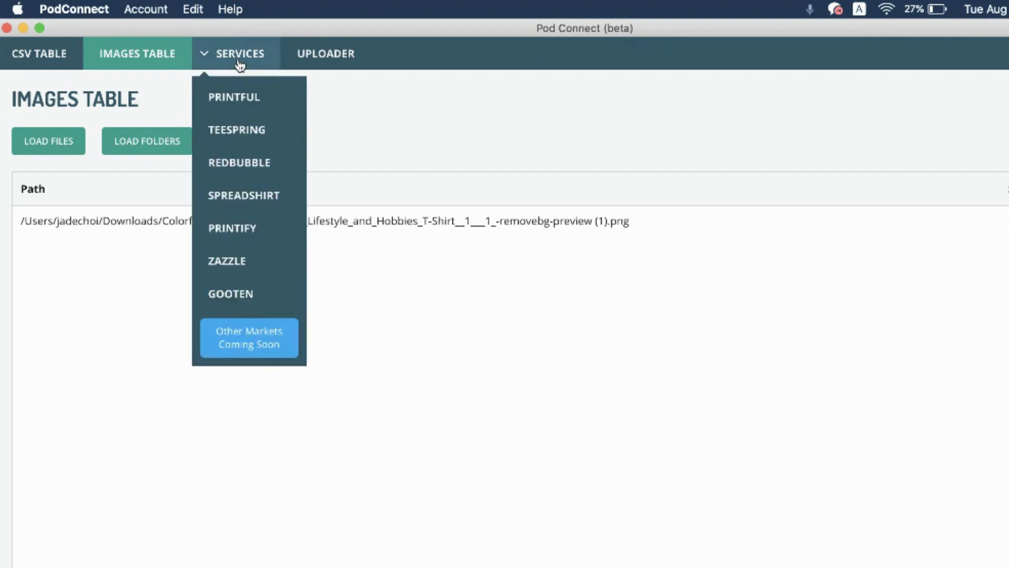
# Step: In Teespring settings, map Title to the Title column and Description to the description column
pyautogui.click(240, 128)
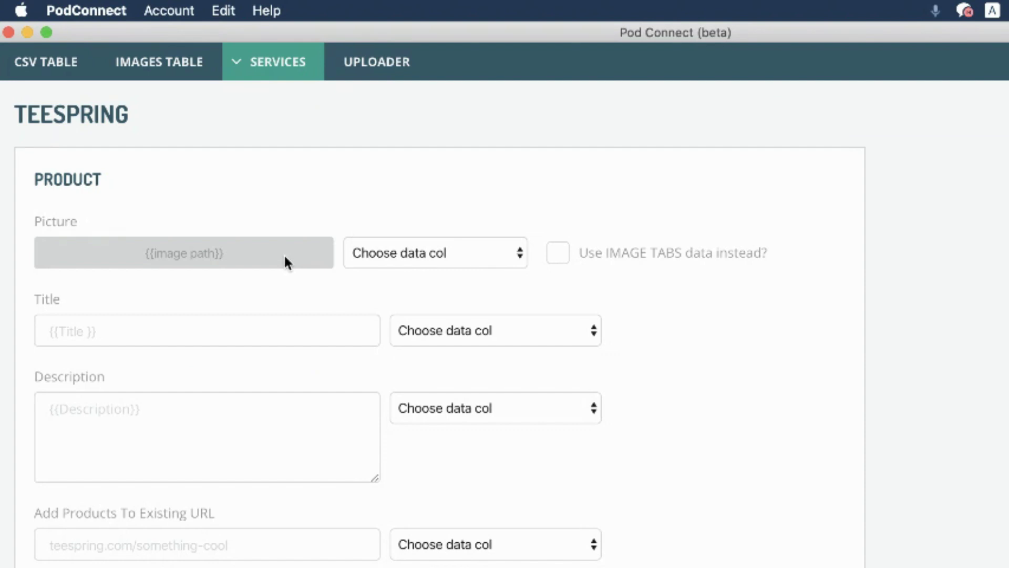
pyautogui.click(464, 335)
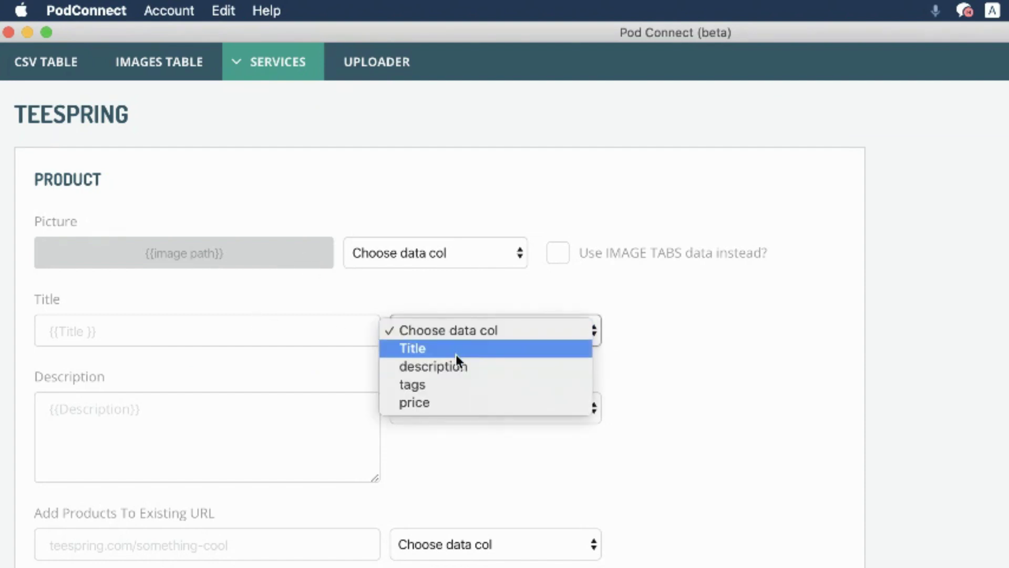
pyautogui.click(455, 354)
pyautogui.click(465, 403)
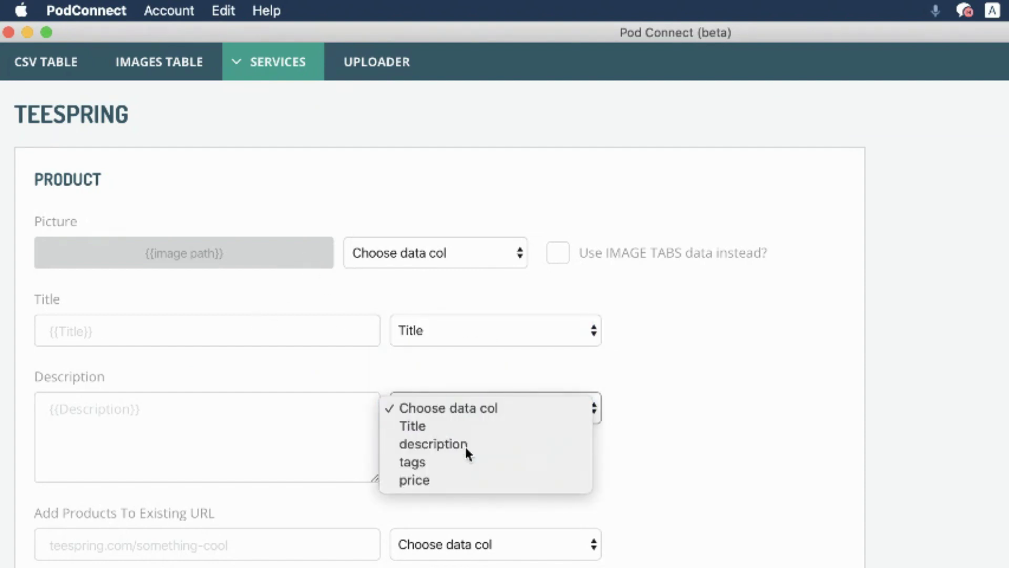
pyautogui.click(464, 445)
pyautogui.scroll(-1, 466, 489)
pyautogui.scroll(-3, 466, 492)
pyautogui.scroll(-5, 378, 442)
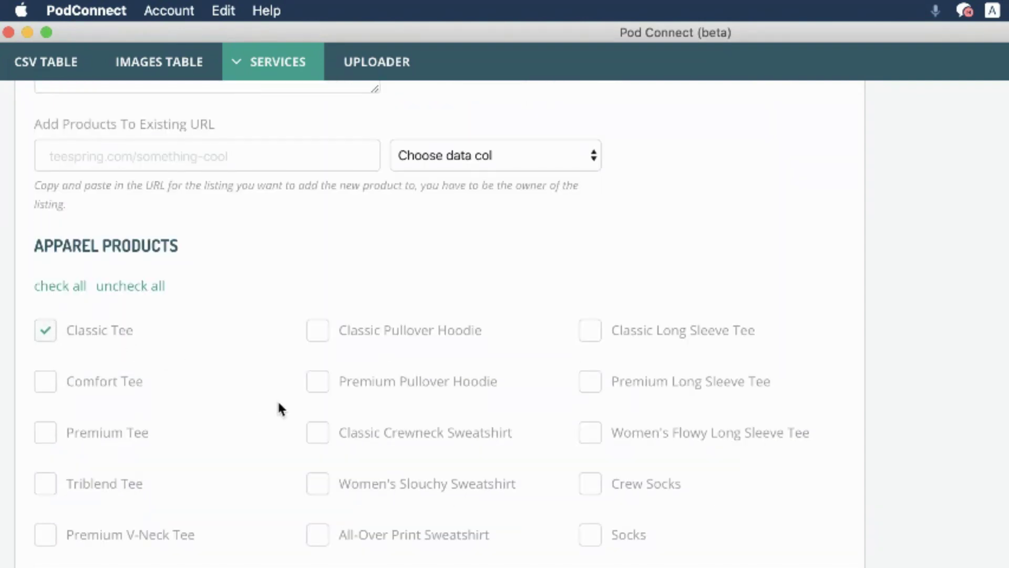
pyautogui.scroll(-10, 277, 408)
pyautogui.scroll(-1, 278, 408)
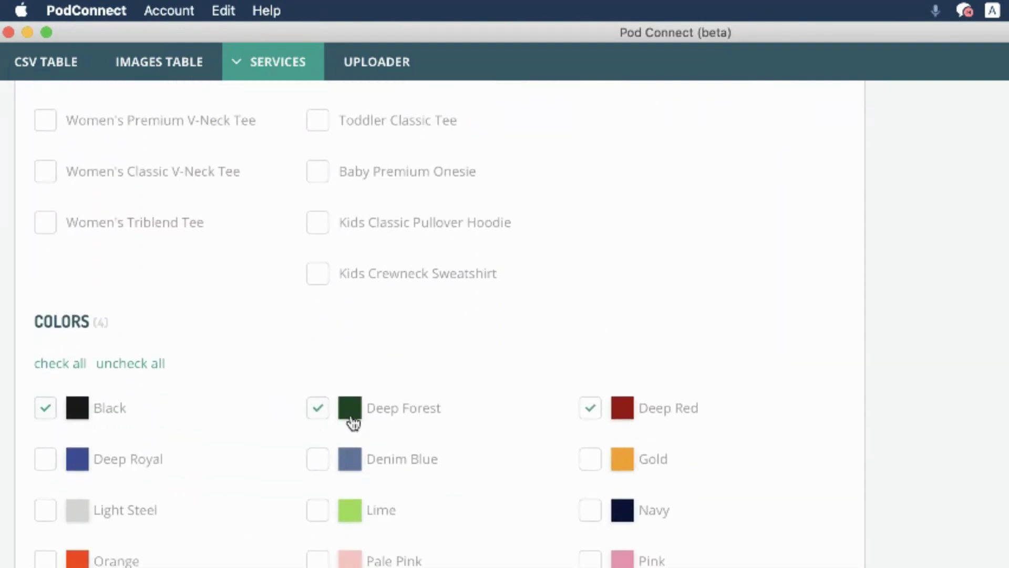
pyautogui.scroll(-1, 467, 531)
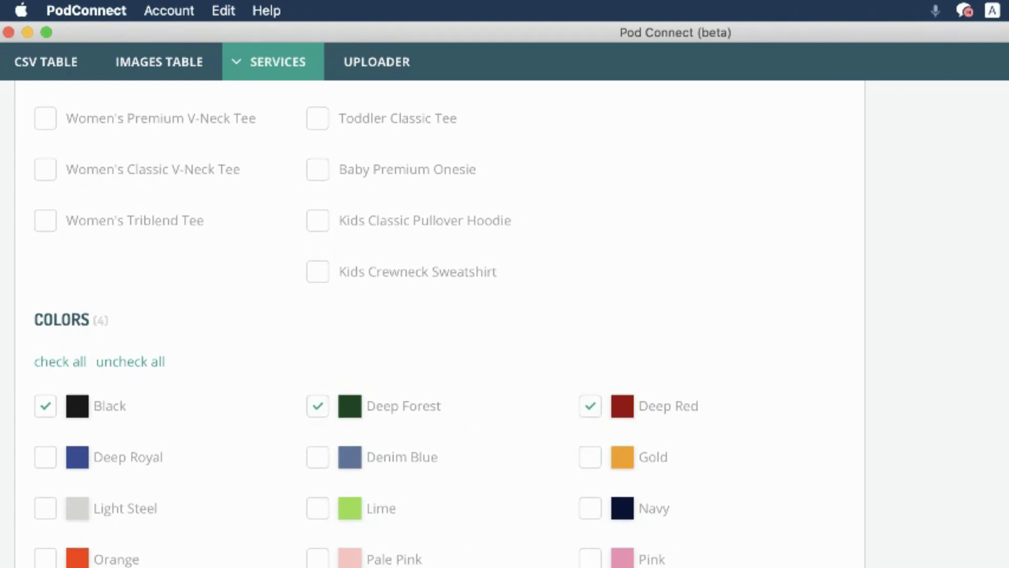
pyautogui.scroll(-5, 428, 498)
# Step: Map the US price to the price column, then remove that mapping
pyautogui.click(429, 498)
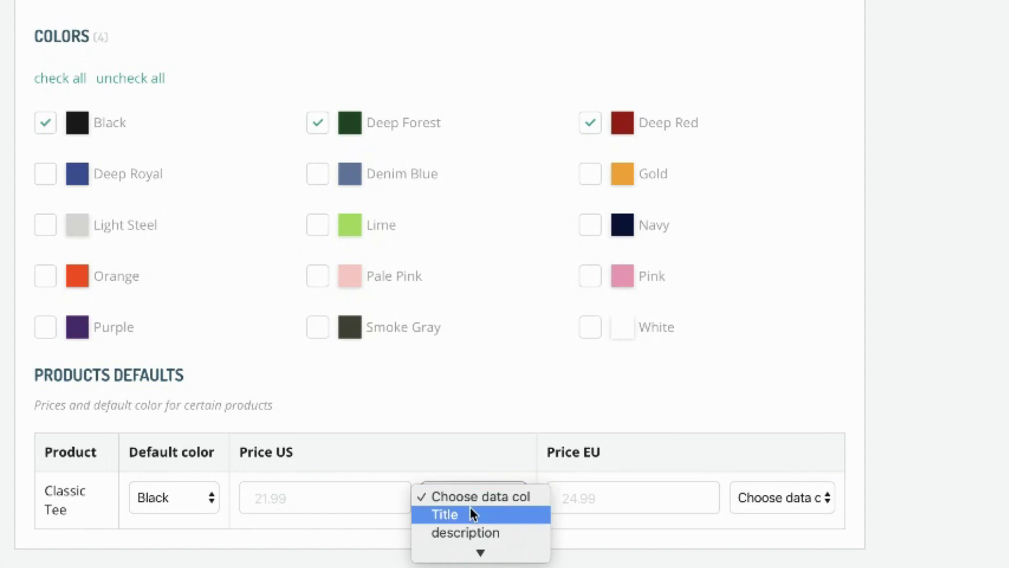
pyautogui.click(457, 550)
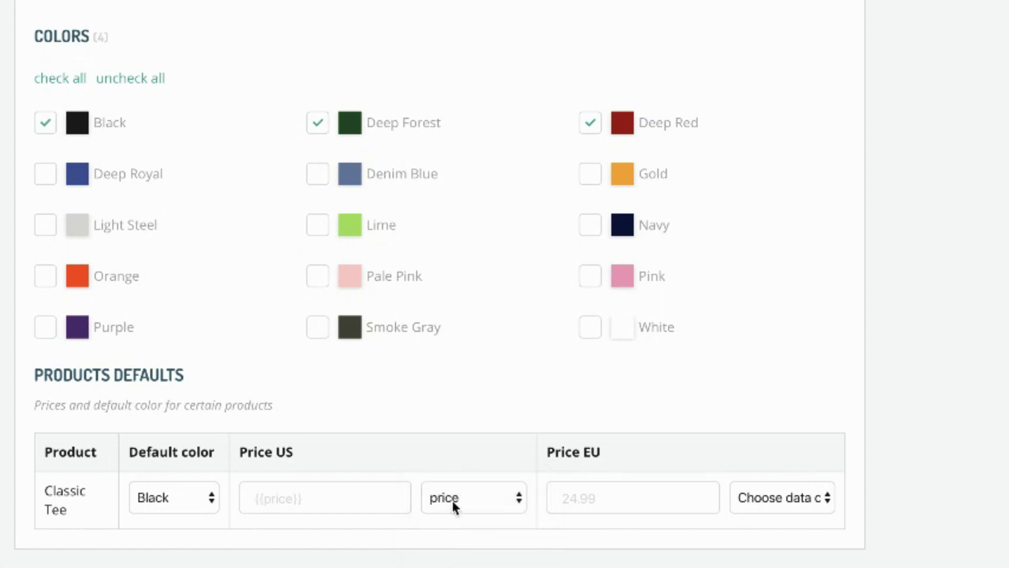
pyautogui.click(454, 505)
pyautogui.click(461, 425)
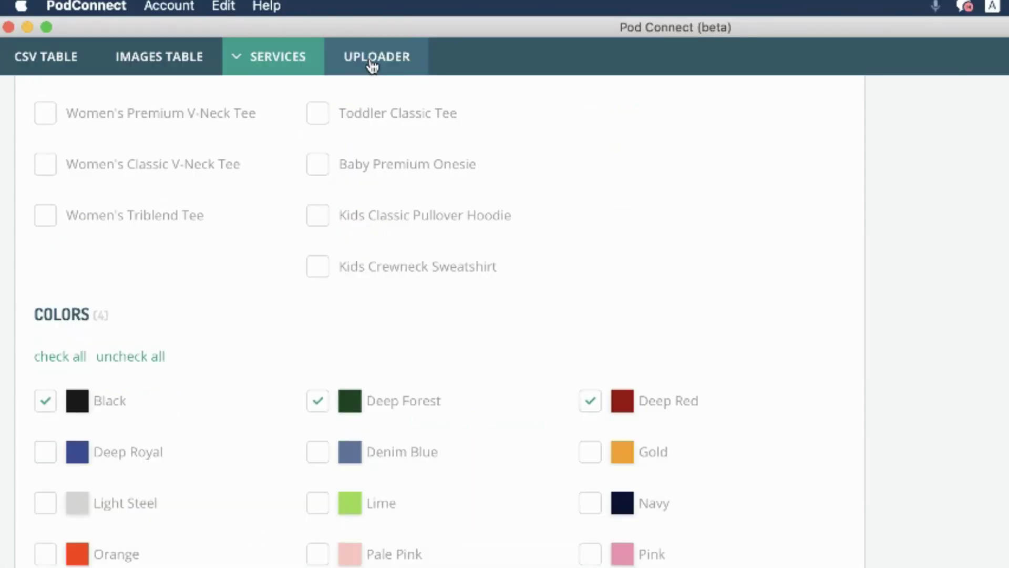
pyautogui.click(373, 65)
# Step: Tick Teespring as the destination and show Test1's upload details
pyautogui.click(318, 224)
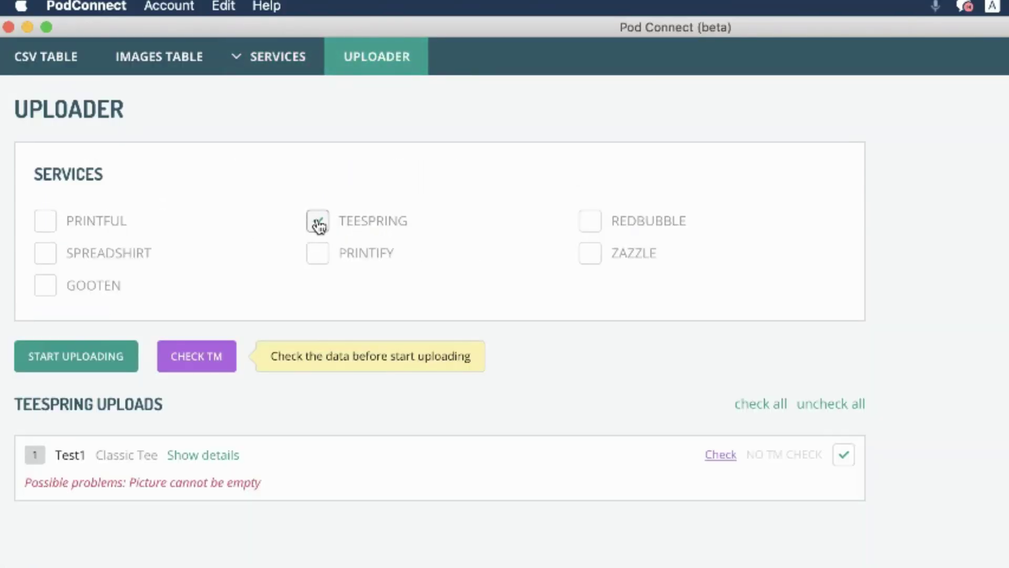
pyautogui.click(208, 182)
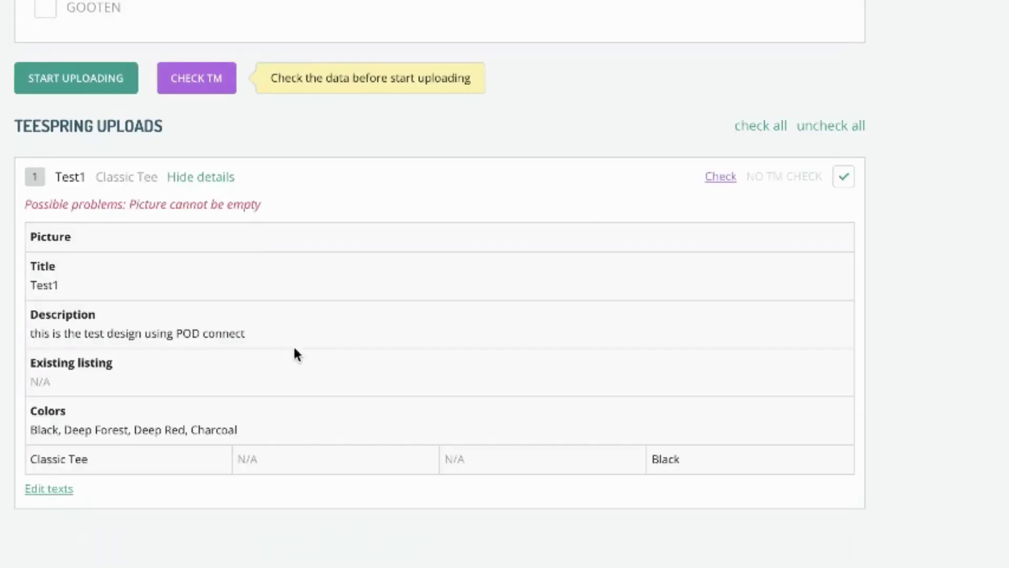
pyautogui.moveTo(28, 235); pyautogui.dragTo(199, 465)
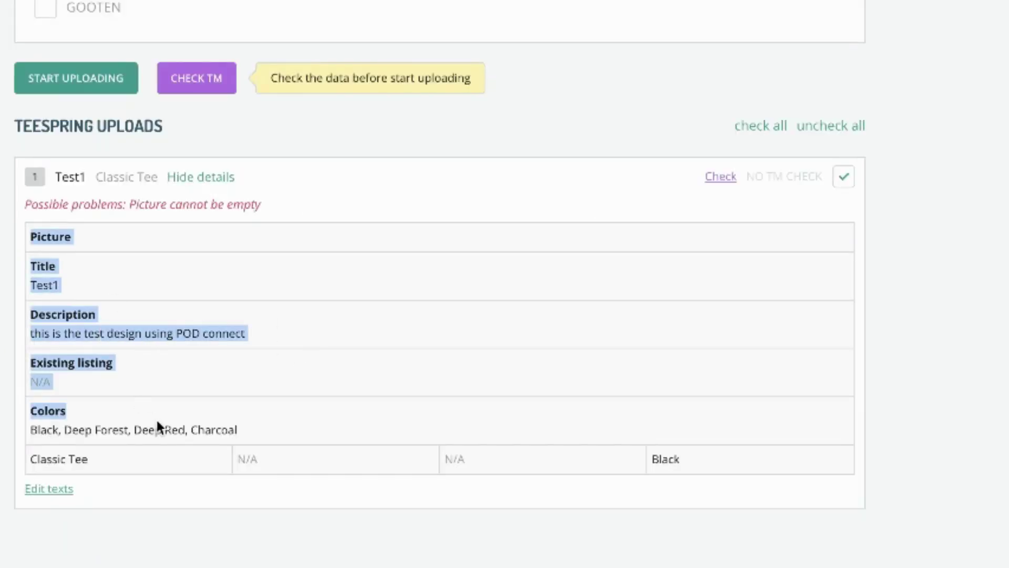
# Step: Run a trademark check on Test1, review the CONNECT issue, and start uploading
pyautogui.click(717, 175)
pyautogui.click(780, 455)
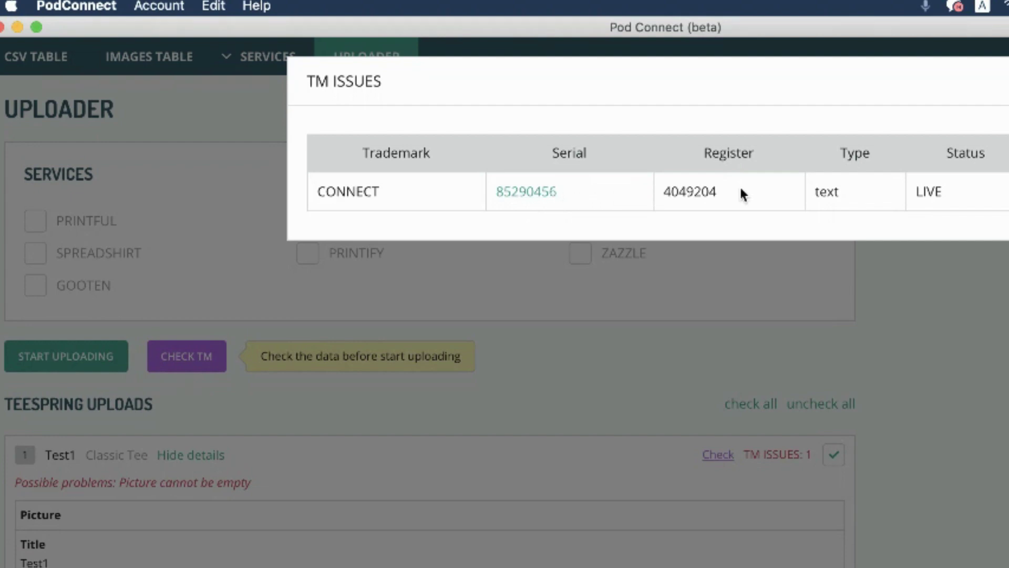
pyautogui.press('Escape')
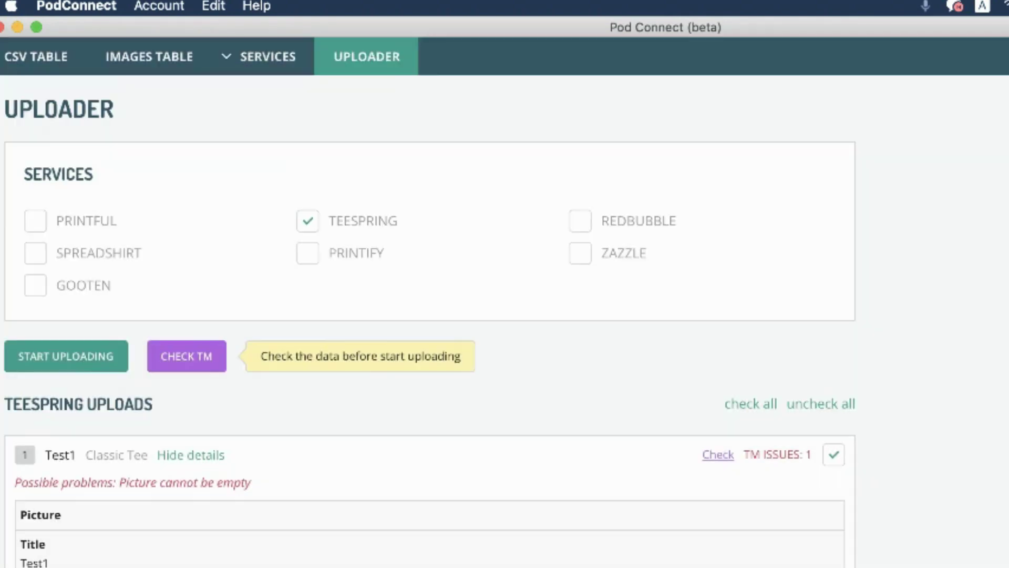
pyautogui.click(66, 363)
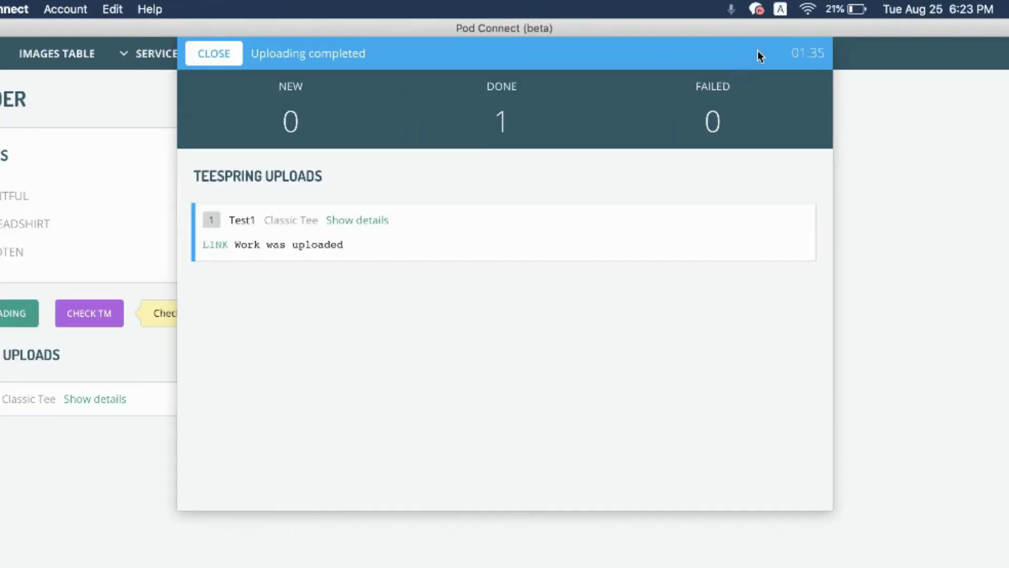
pyautogui.moveTo(784, 53); pyautogui.dragTo(827, 55)
# Step: Open the live Test1 Teespring listing and preview it in deep red and deep forest green
pyautogui.click(216, 244)
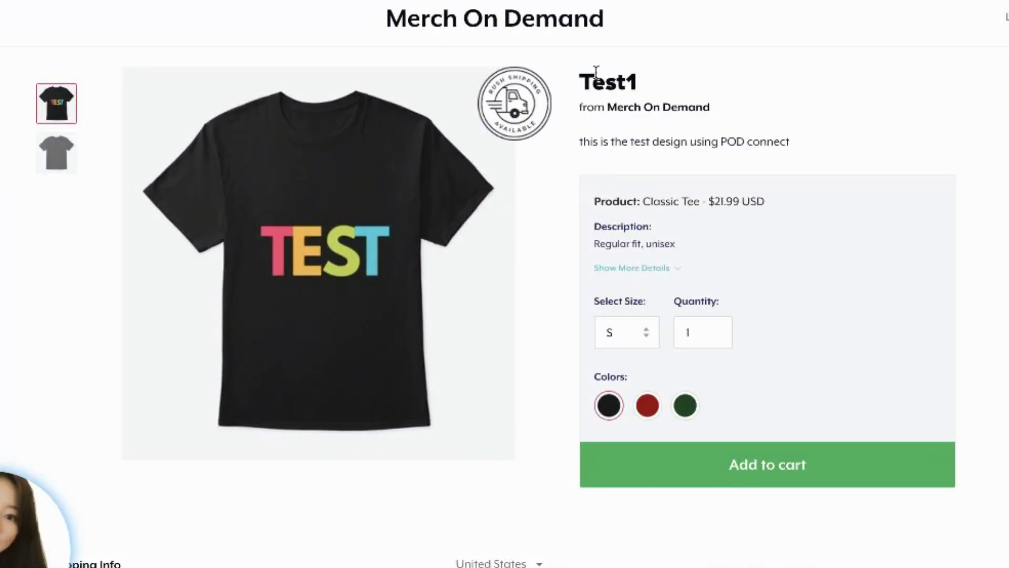
pyautogui.moveTo(581, 80); pyautogui.dragTo(644, 82)
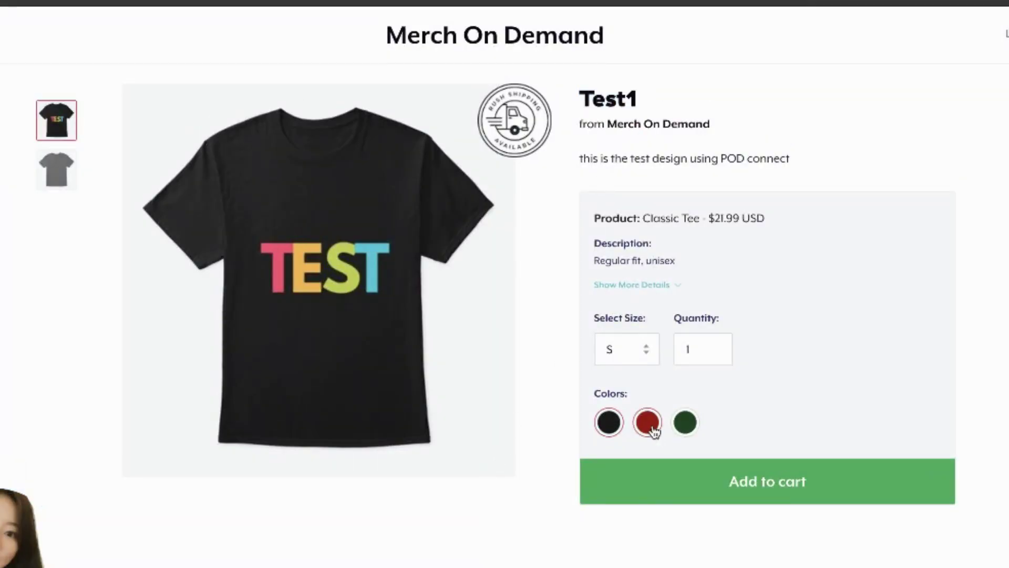
pyautogui.click(647, 405)
pyautogui.click(690, 429)
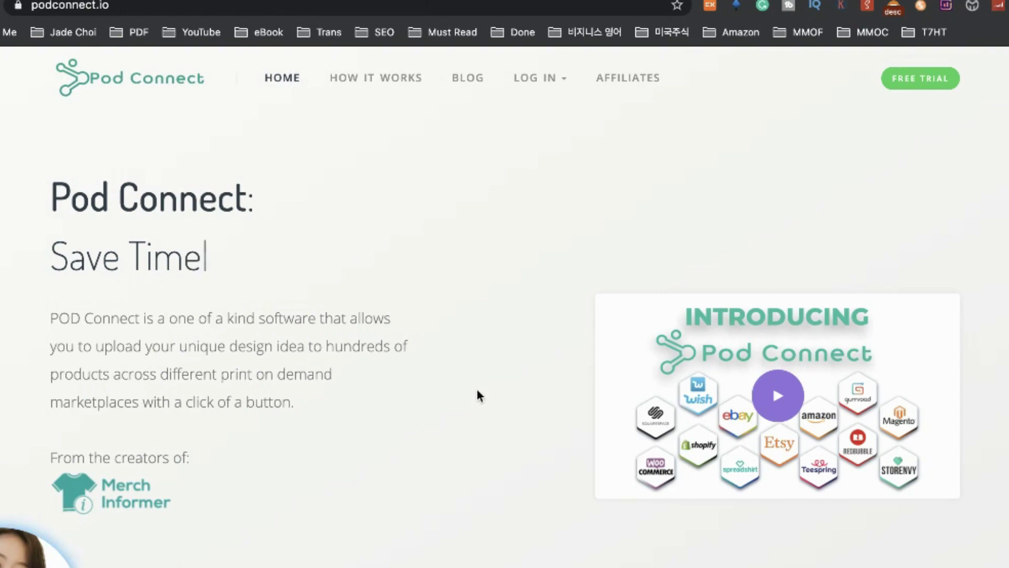
pyautogui.scroll(-5, 477, 395)
pyautogui.scroll(-3, 477, 395)
pyautogui.scroll(-5, 477, 390)
pyautogui.scroll(-5, 477, 391)
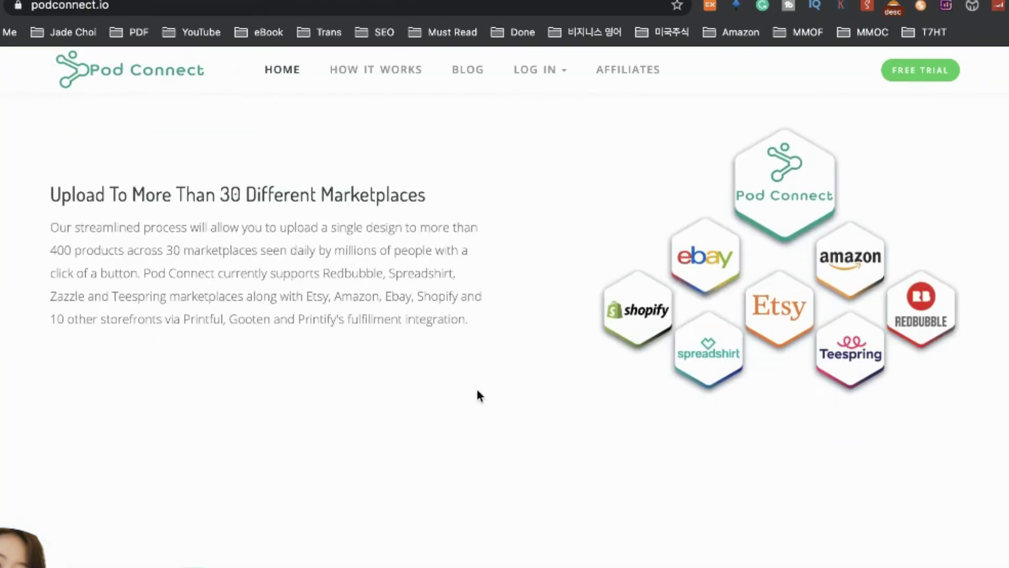
pyautogui.scroll(-4, 478, 390)
pyautogui.scroll(-4, 477, 390)
pyautogui.scroll(-5, 478, 389)
pyautogui.scroll(-2, 478, 388)
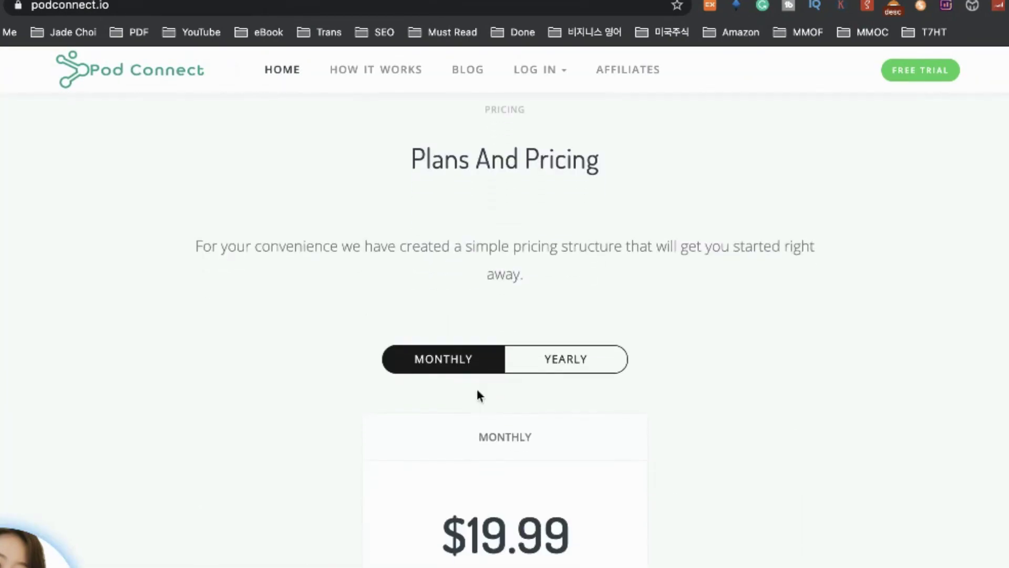
pyautogui.scroll(-1, 478, 389)
pyautogui.scroll(-2, 477, 388)
pyautogui.scroll(-1, 477, 389)
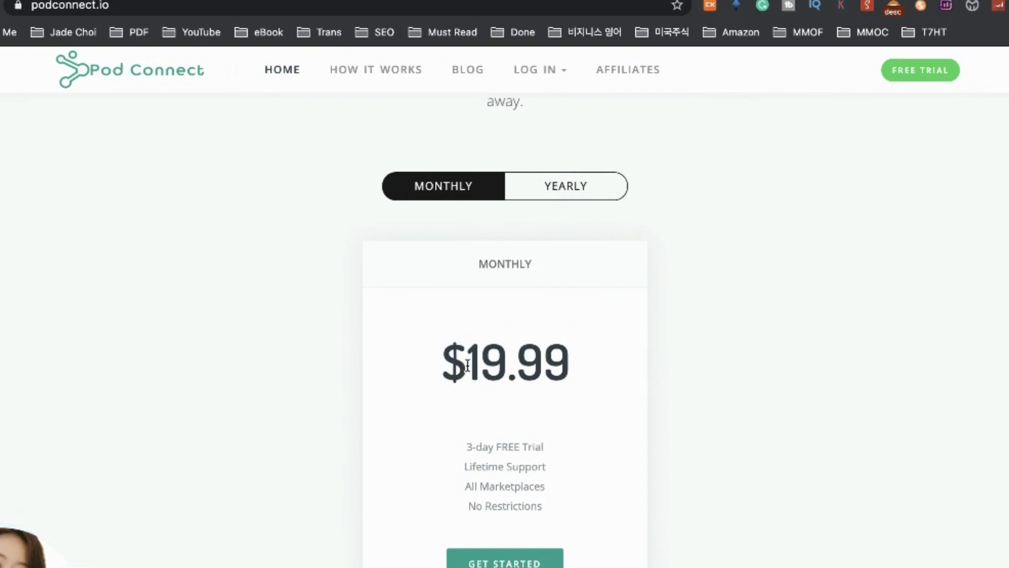
pyautogui.moveTo(466, 367); pyautogui.dragTo(574, 375)
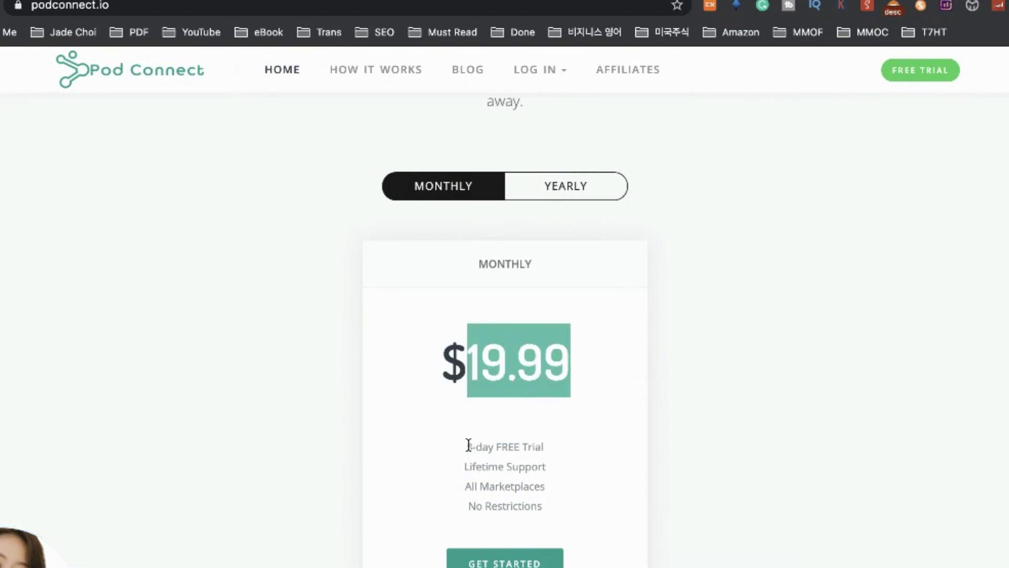
# Step: Highlight the 3-day free trial offer beside the $19.99 monthly plan
pyautogui.moveTo(466, 447)
pyautogui.mouseDown()
pyautogui.moveTo(539, 448)
pyautogui.moveTo(550, 471)
pyautogui.mouseUp()
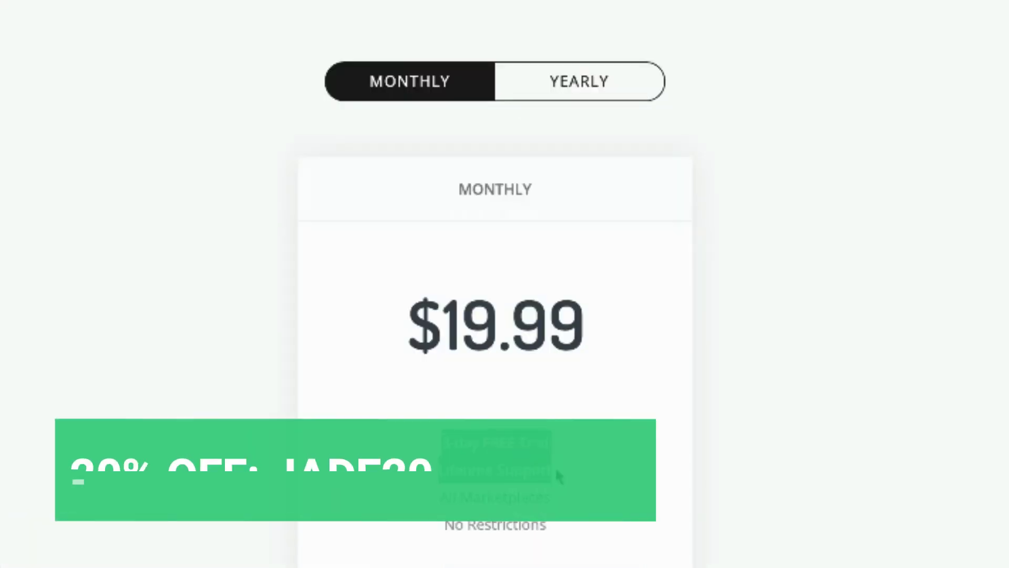